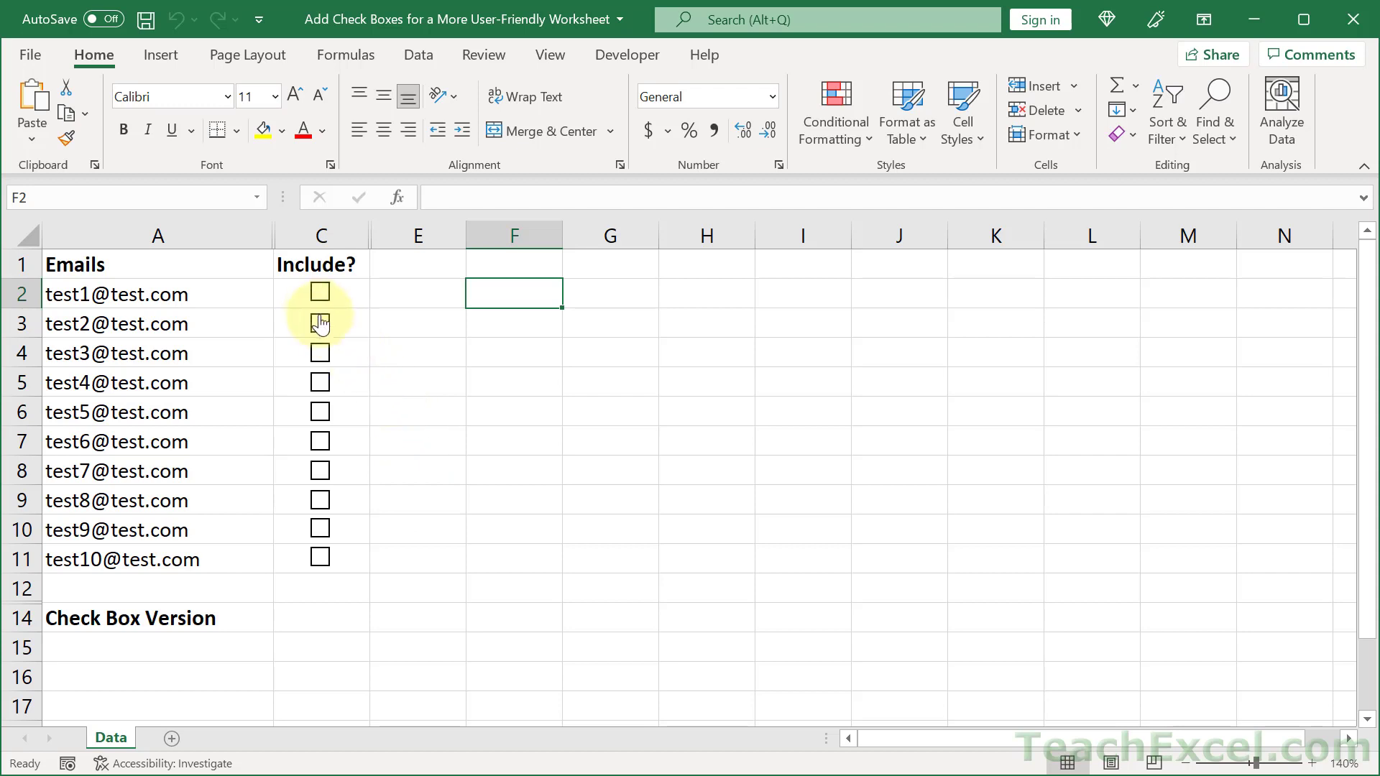
Step: Tick the Include? check boxes for the email addresses in rows 2, 4 and 8
left_click(318, 300)
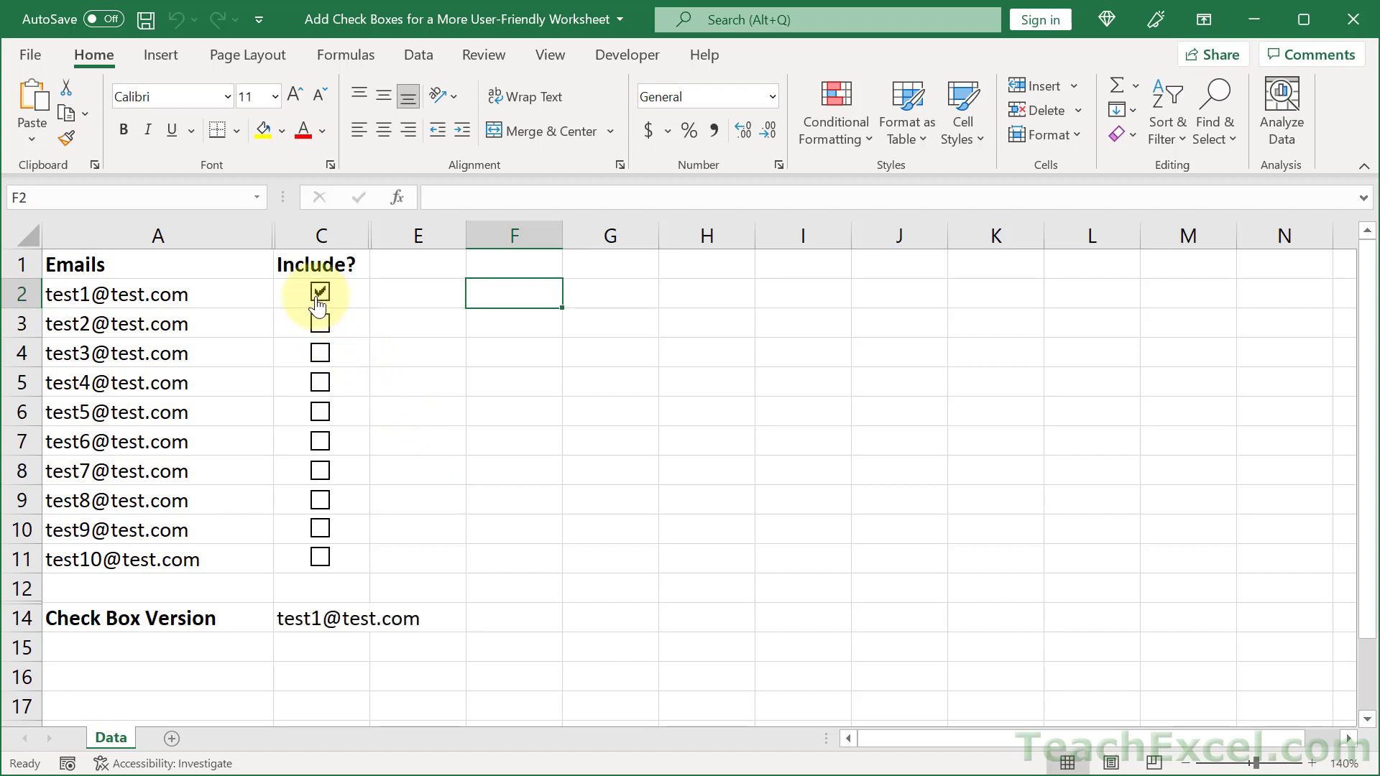
left_click(320, 355)
left_click(321, 474)
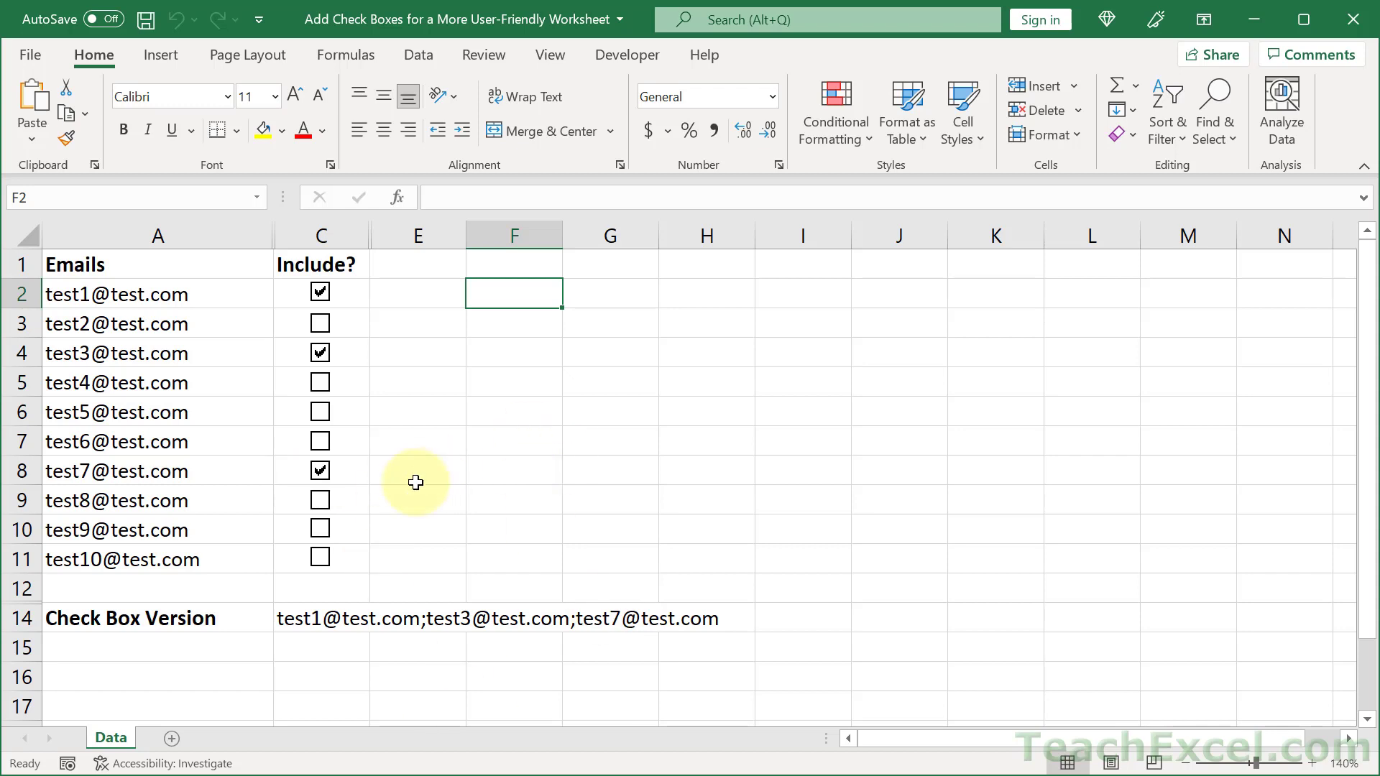
Step: Toggle the row 6 check box on and off, and clear the one in row 8
left_click(320, 412)
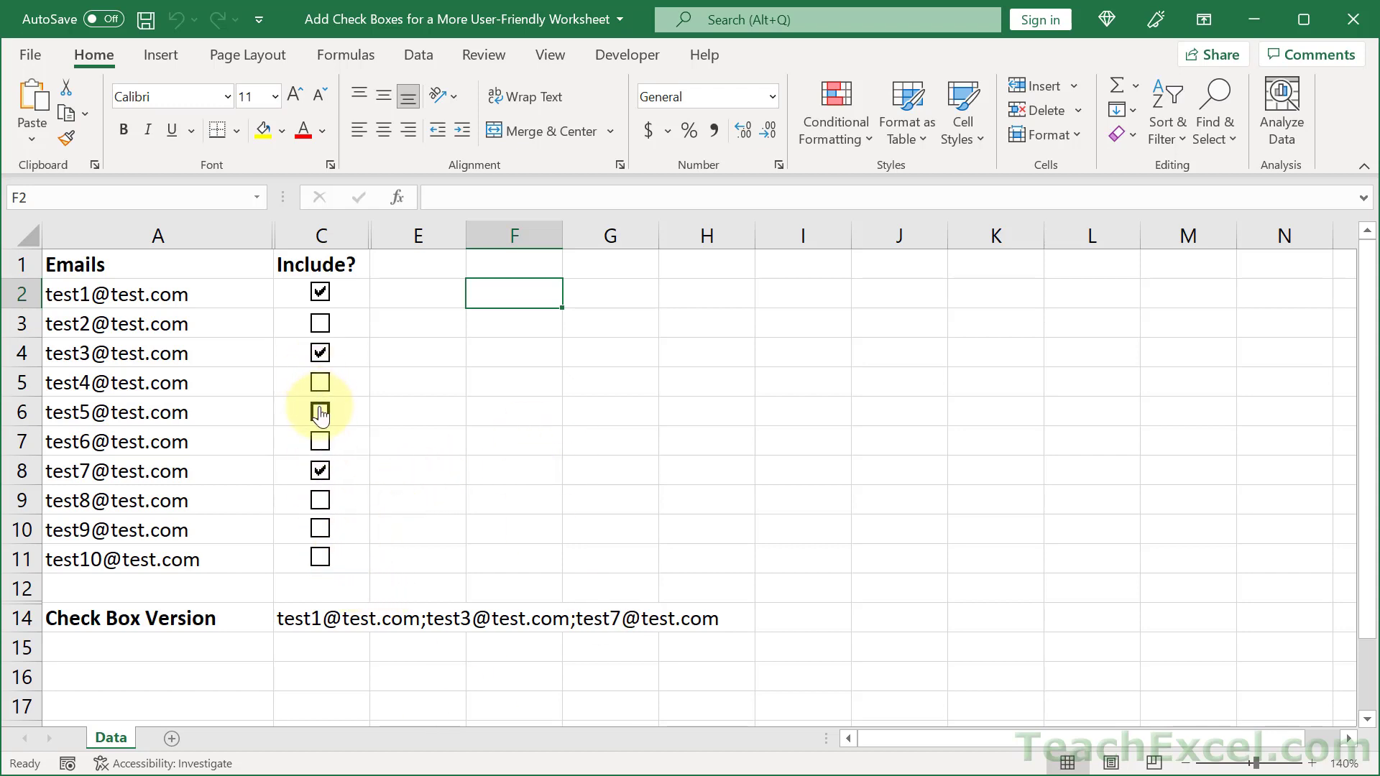
left_click(320, 413)
left_click(322, 474)
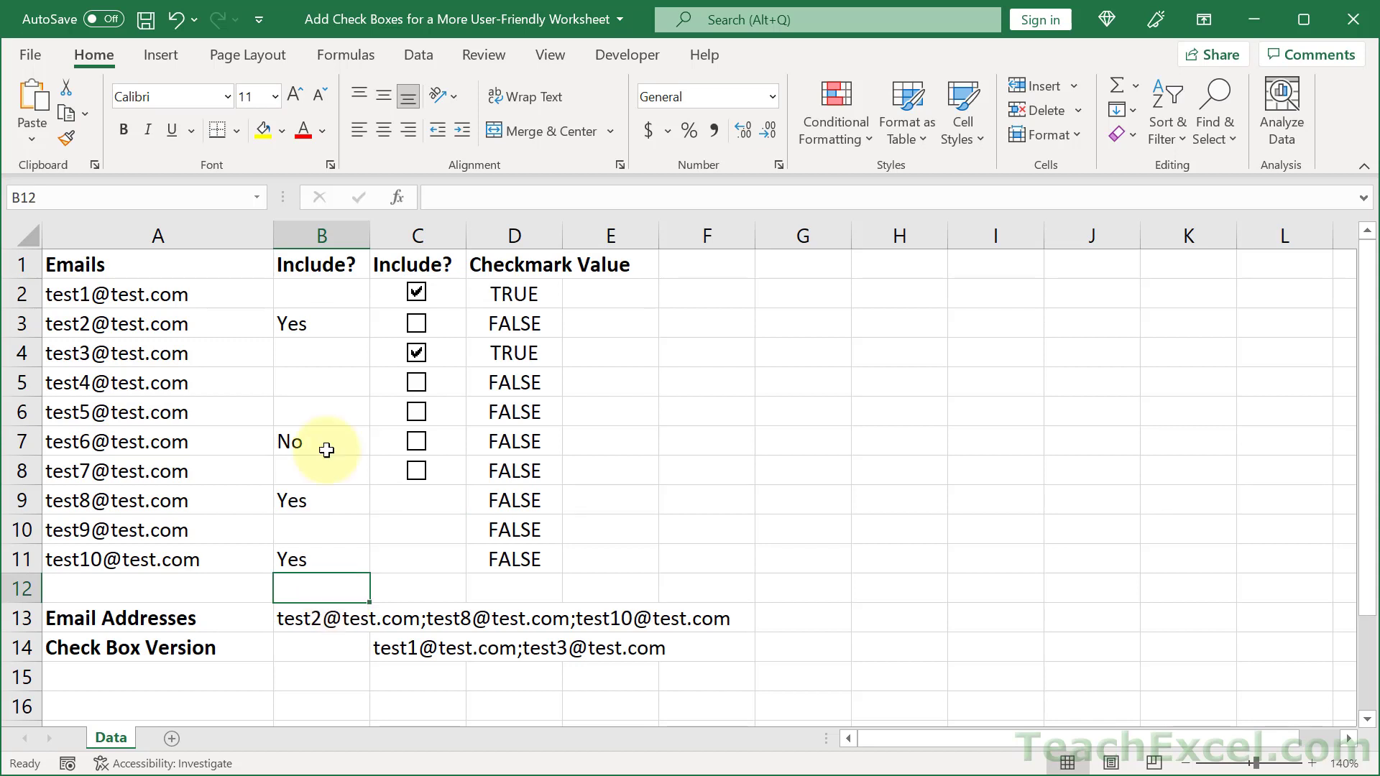
Step: Review the Include? entries in B1:B11 and the Yes/No choices offered in cell B6
left_click(320, 274)
left_click_drag(319, 276, 313, 559)
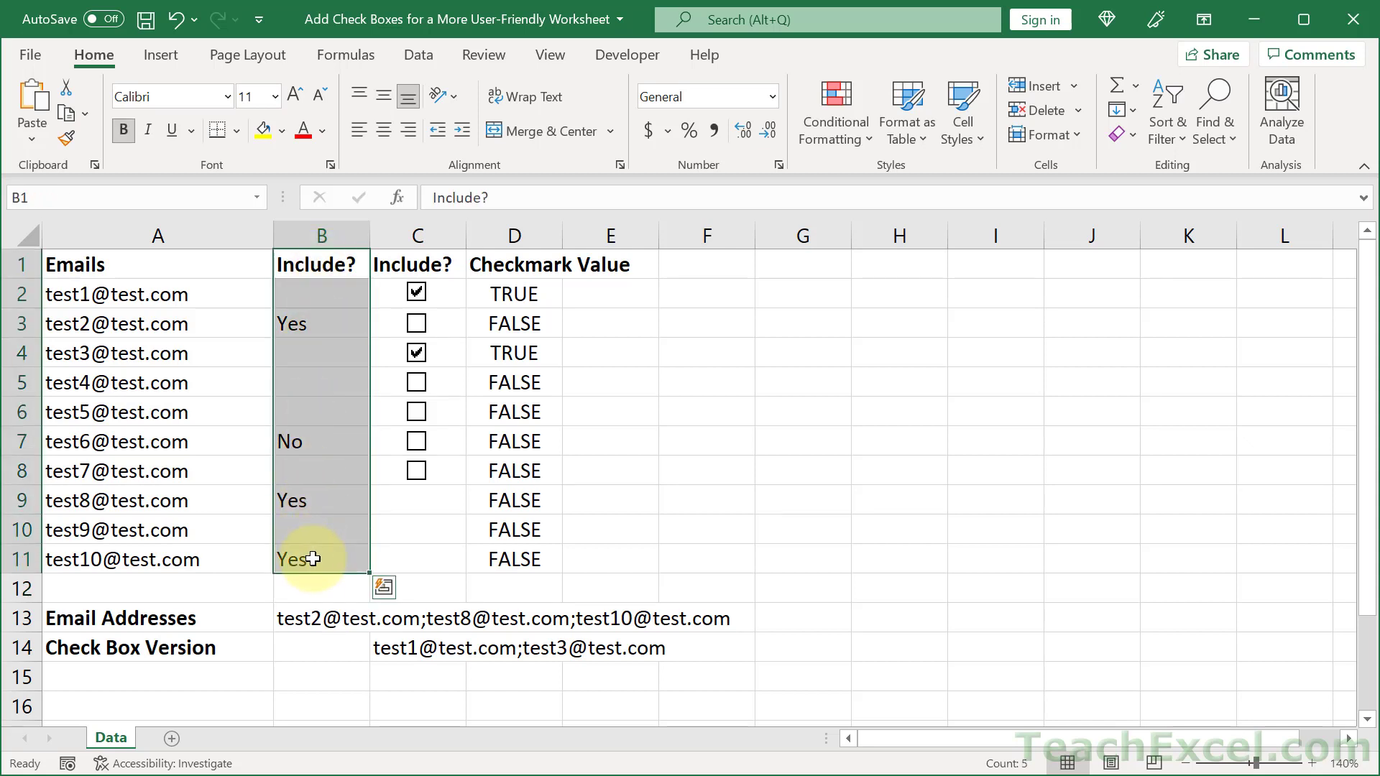
left_click(309, 405)
left_click(378, 414)
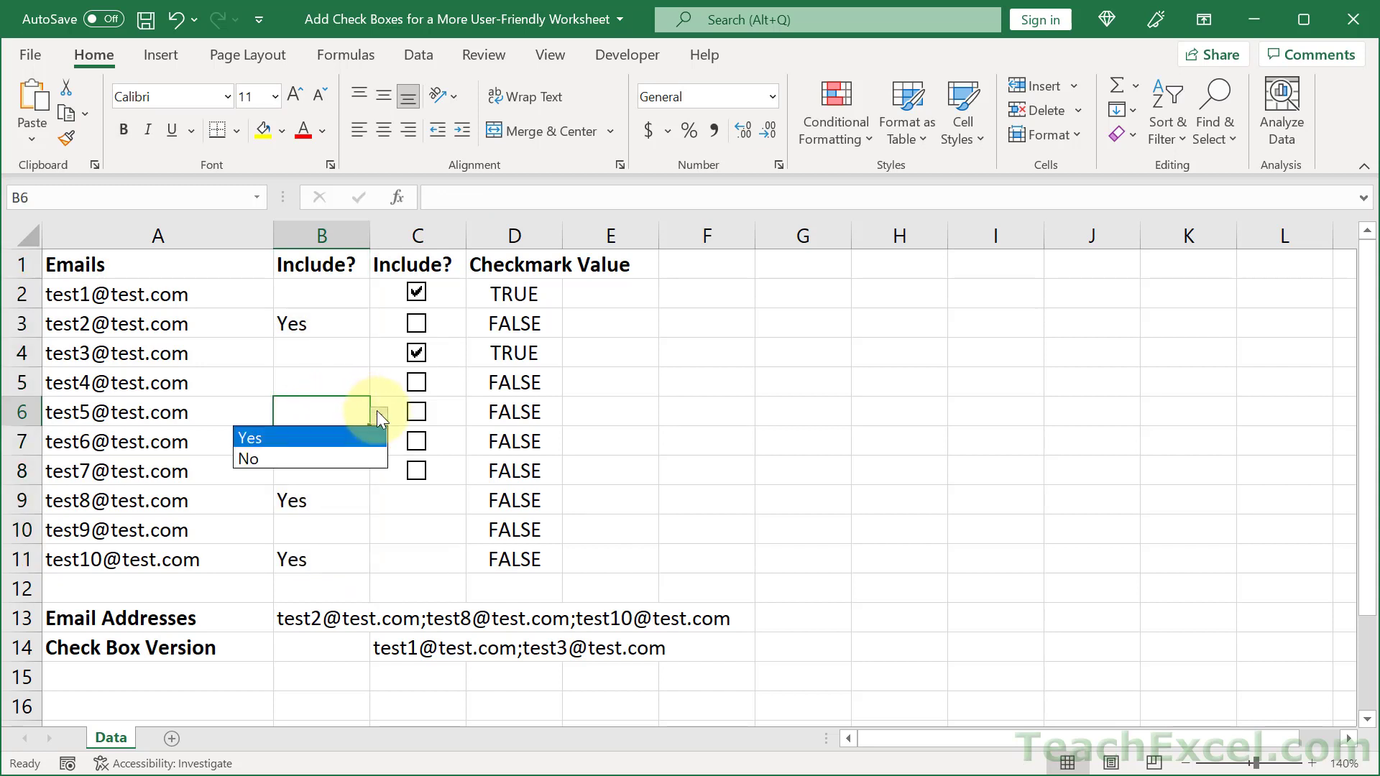
left_click(378, 414)
Step: Set the Include? value to No in cell B5 and Yes in cell B4
left_click(331, 384)
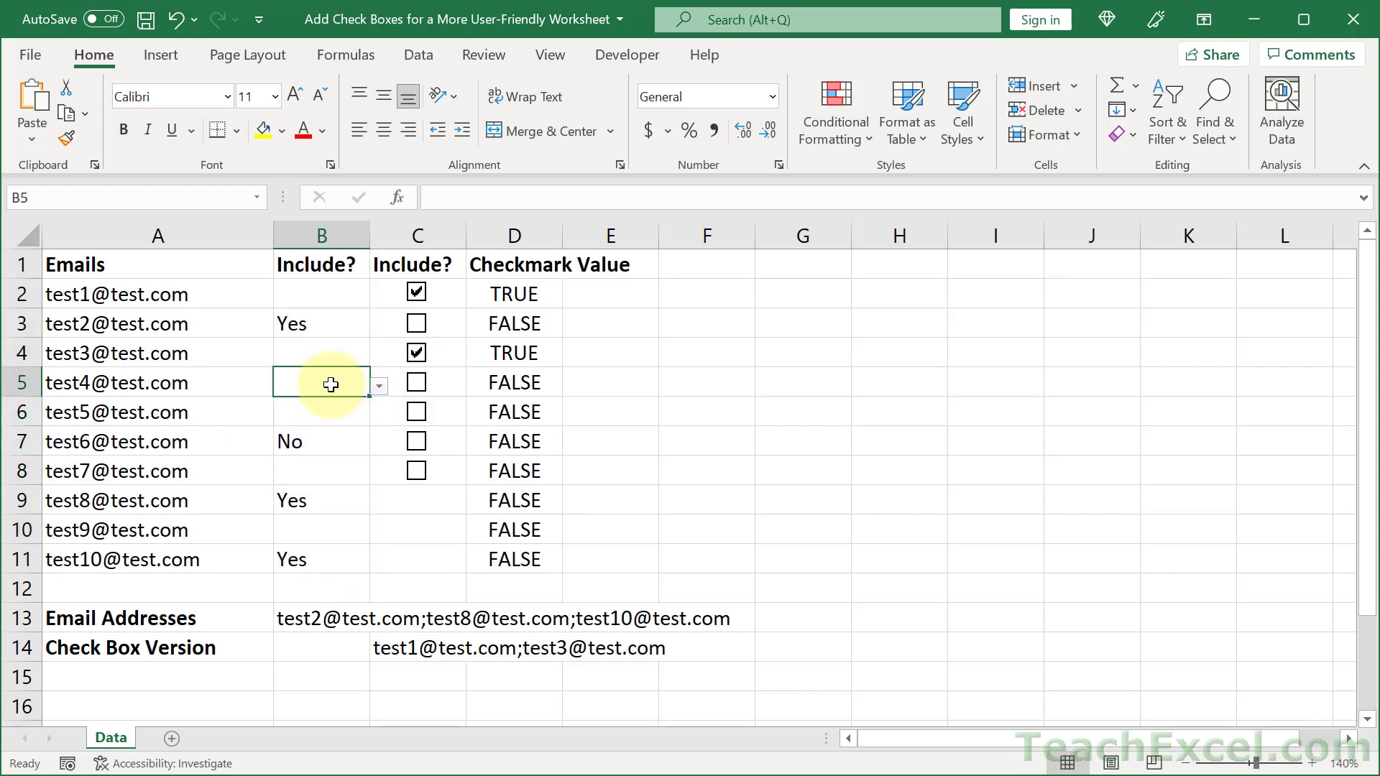
left_click(379, 386)
left_click(359, 427)
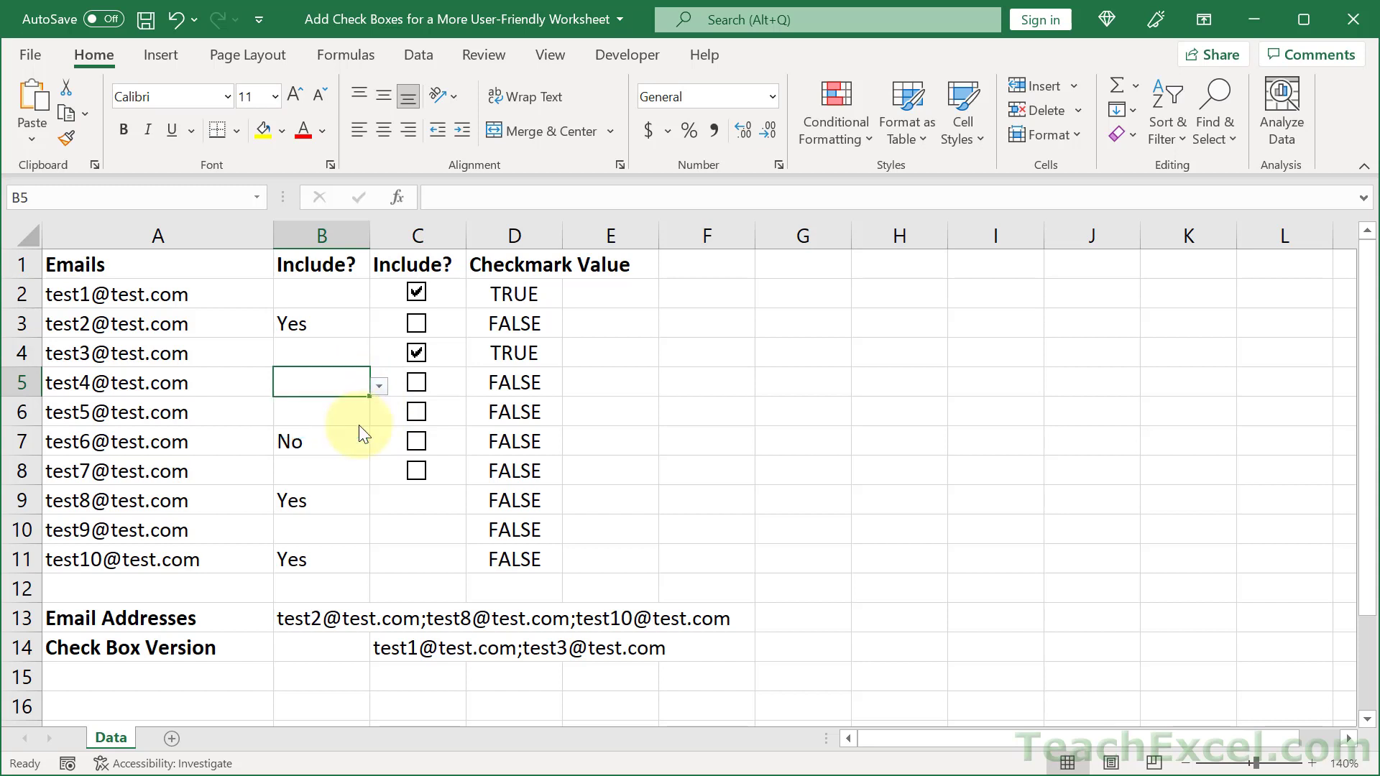
left_click(339, 353)
left_click(377, 355)
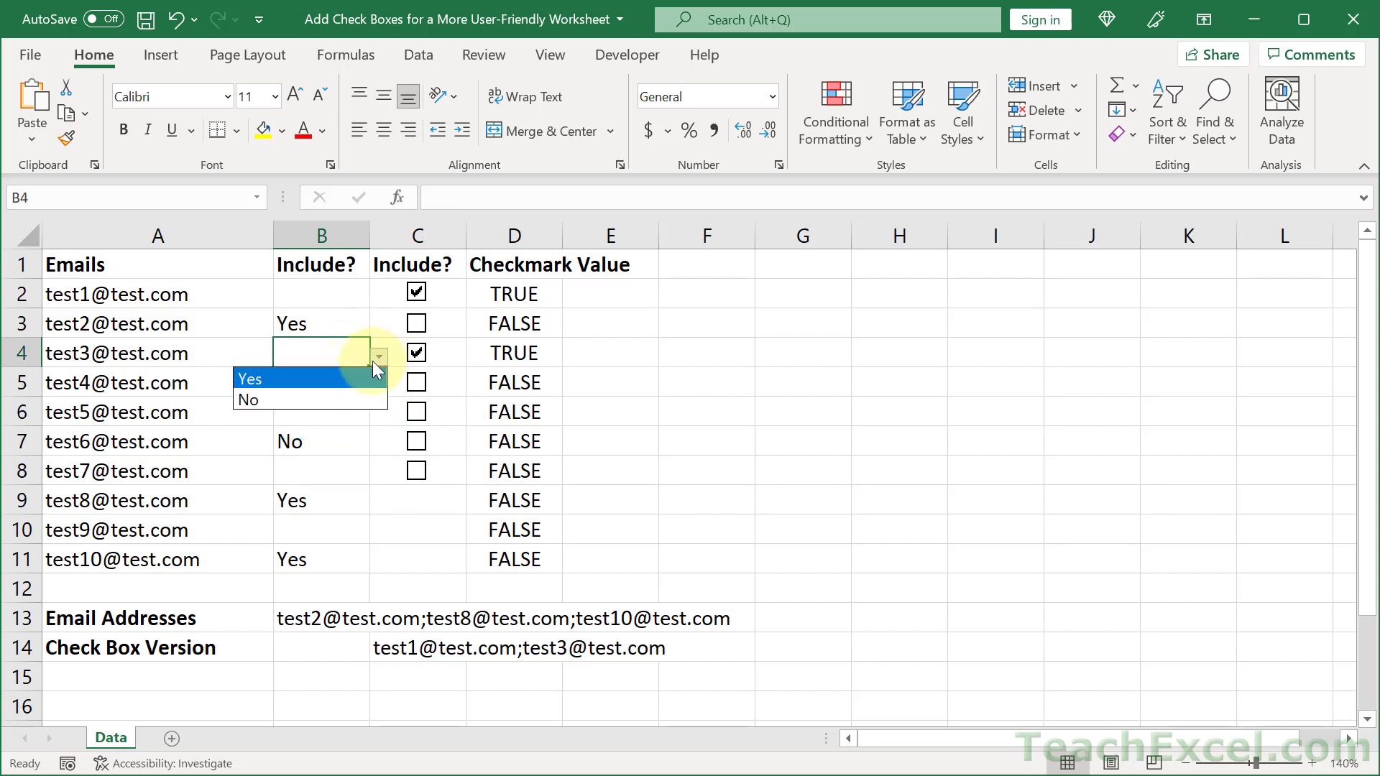
left_click(357, 377)
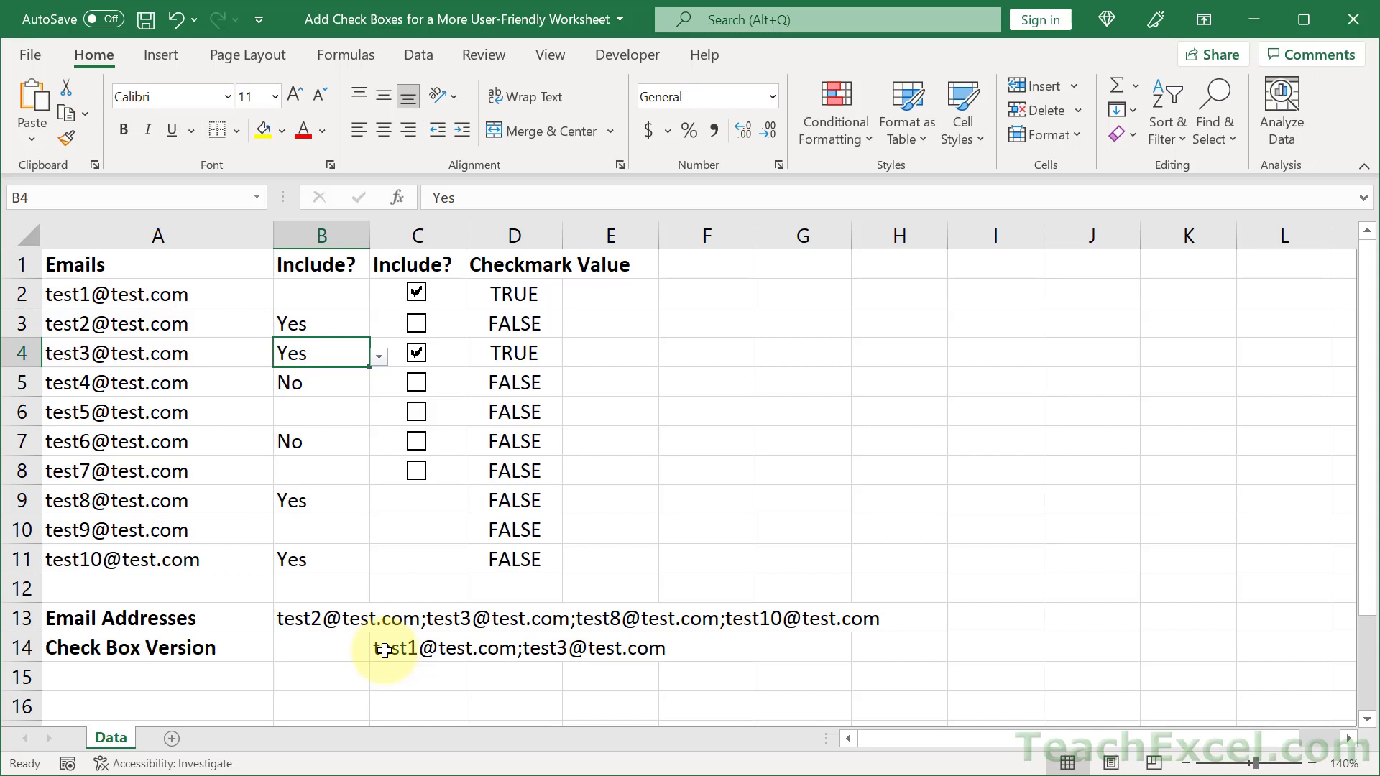
left_click(378, 357)
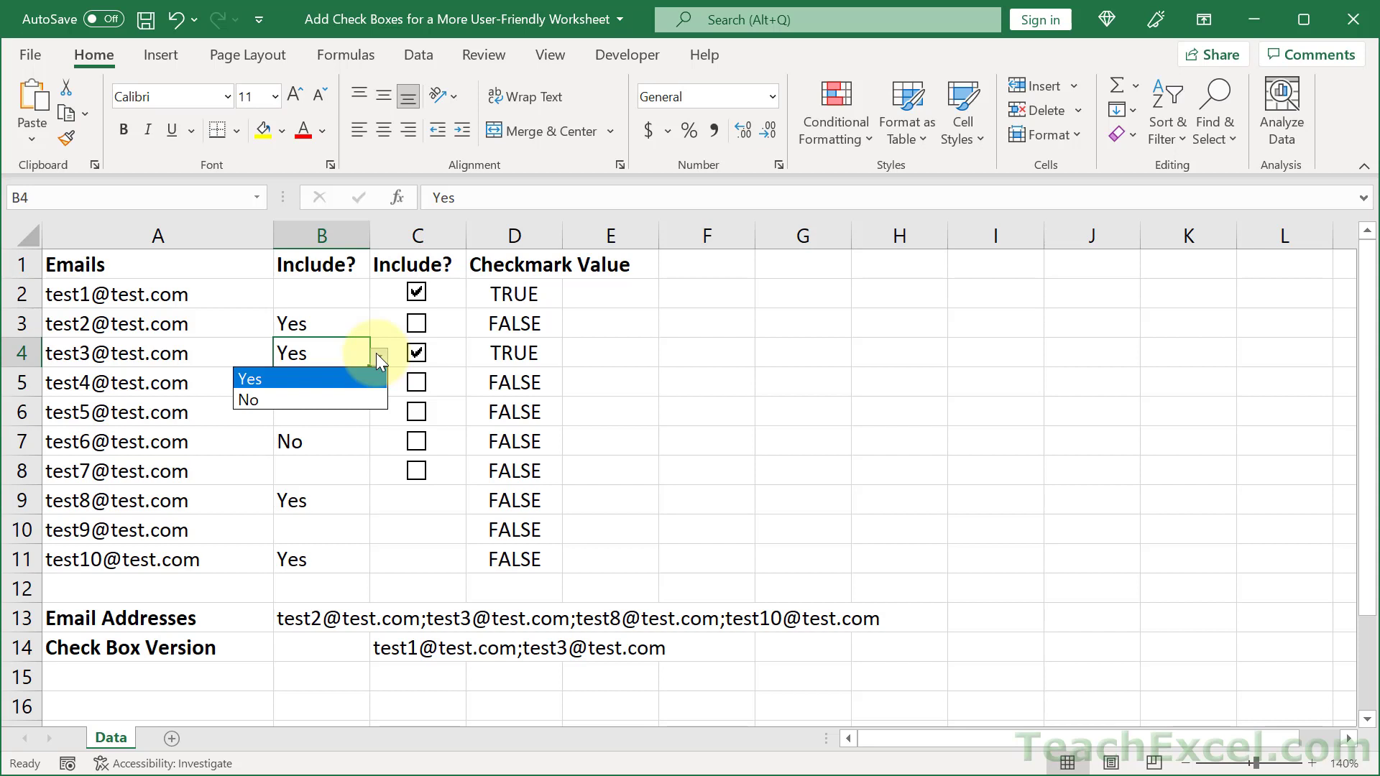
left_click(377, 352)
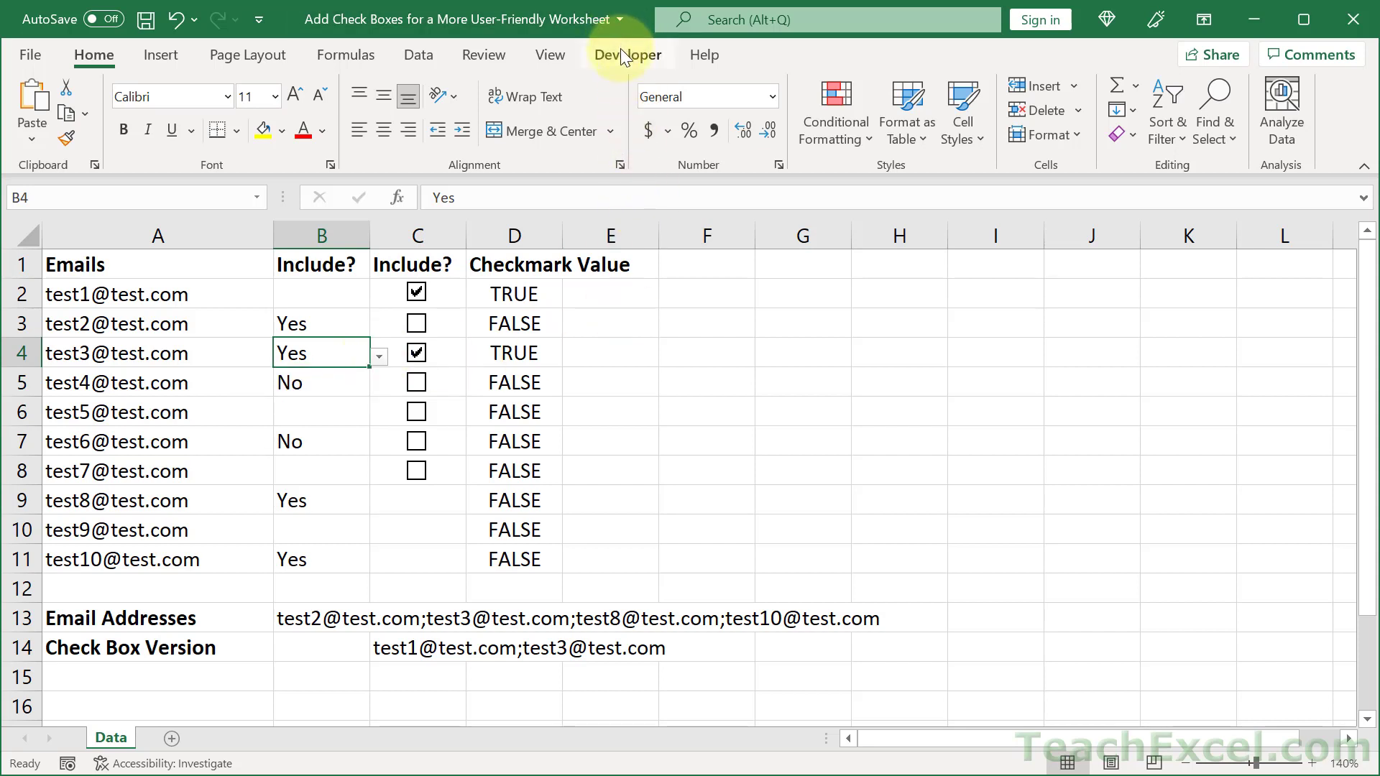
Step: Check in the ribbon customization options whether the Developer tools are enabled, leaving the settings as they are
left_click(623, 55)
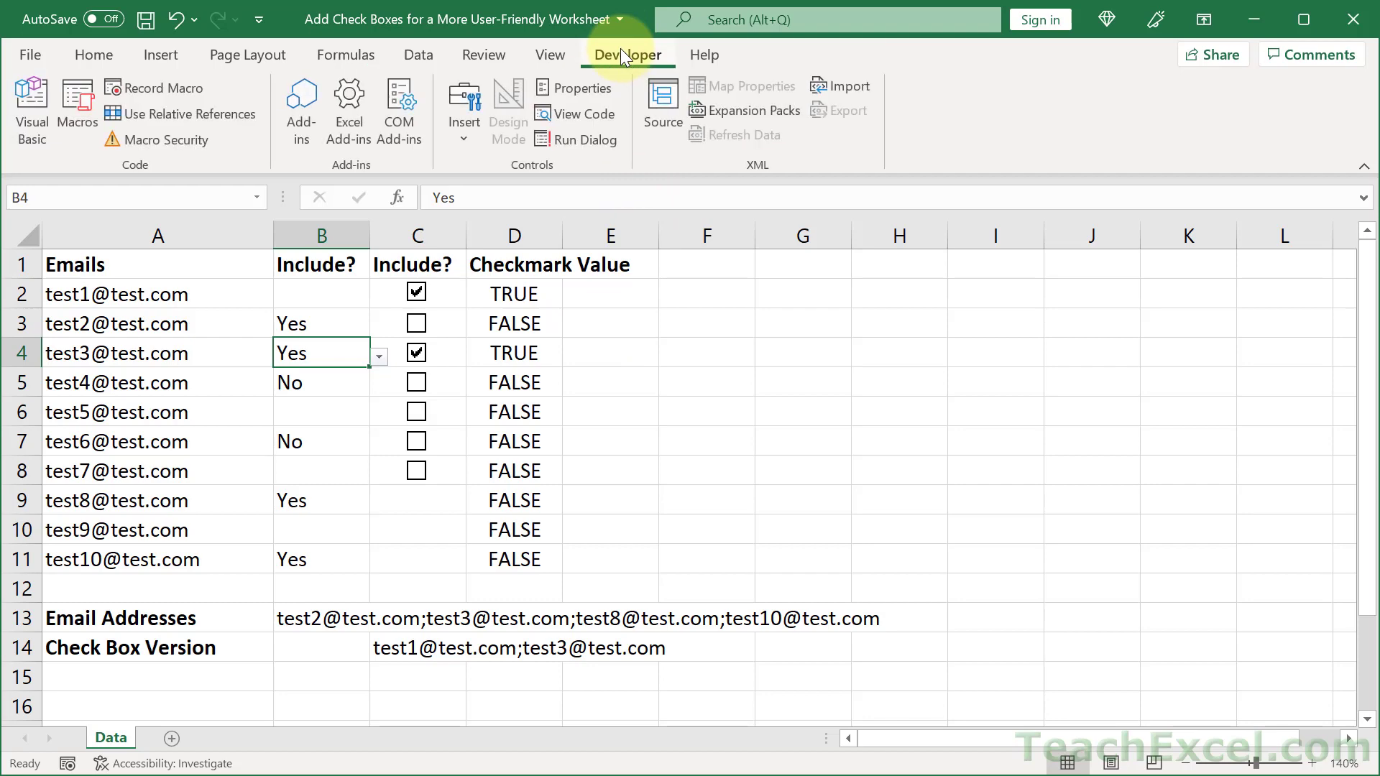
right_click(563, 54)
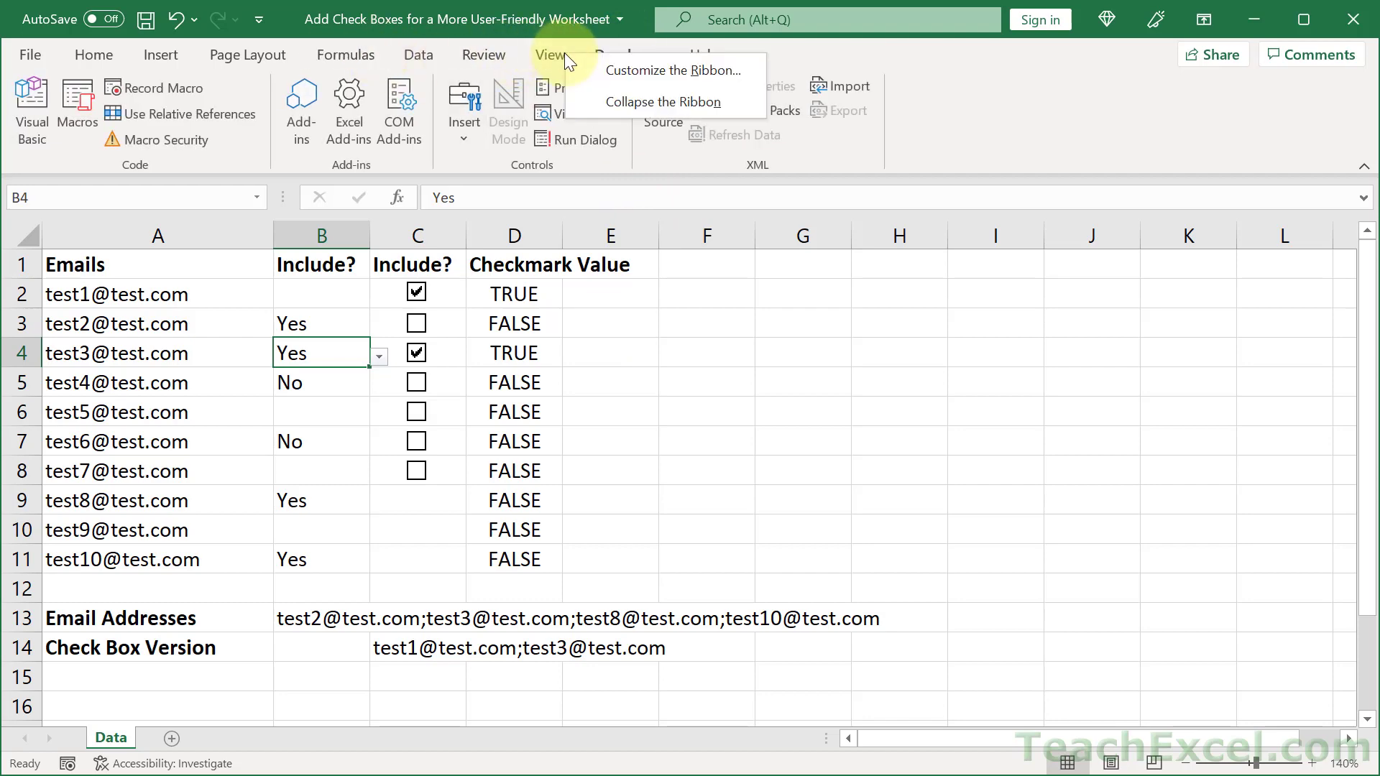
left_click(598, 70)
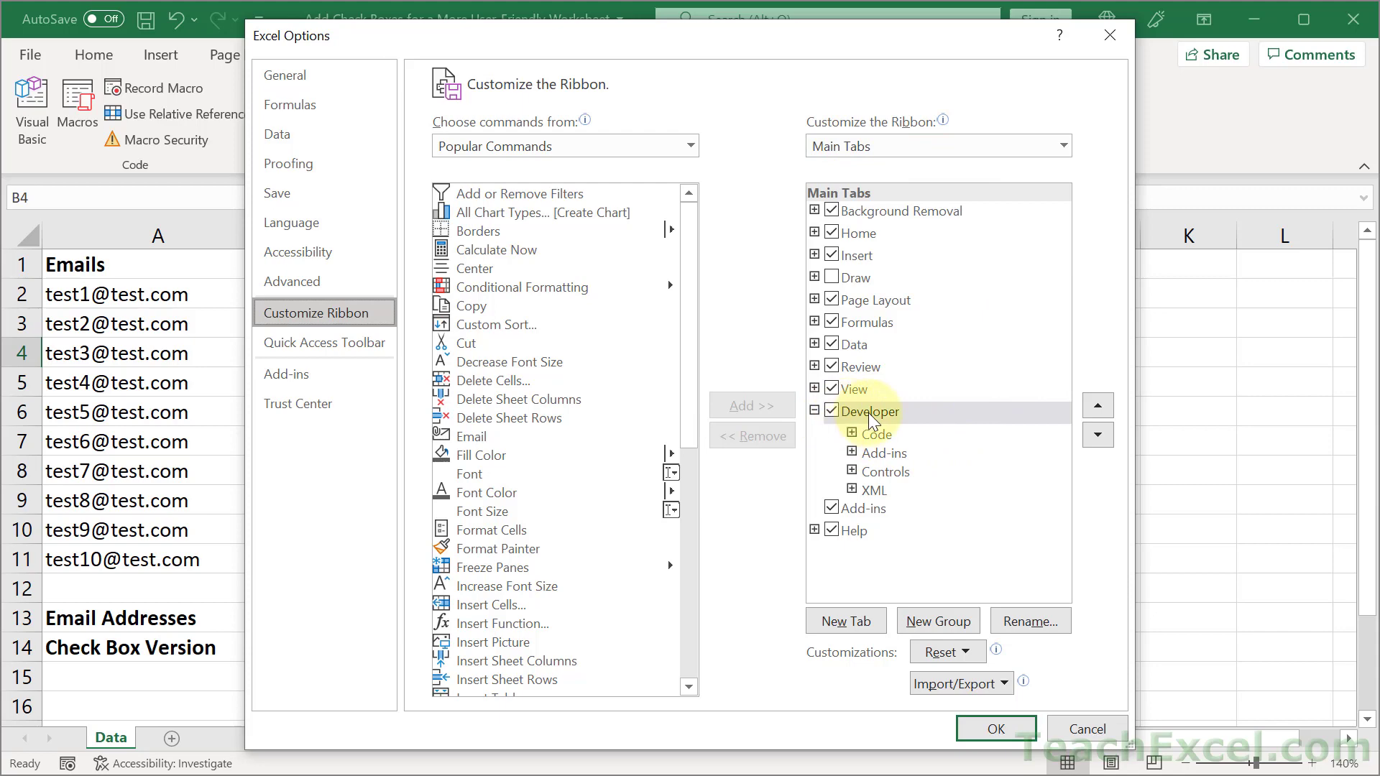
left_click(1068, 727)
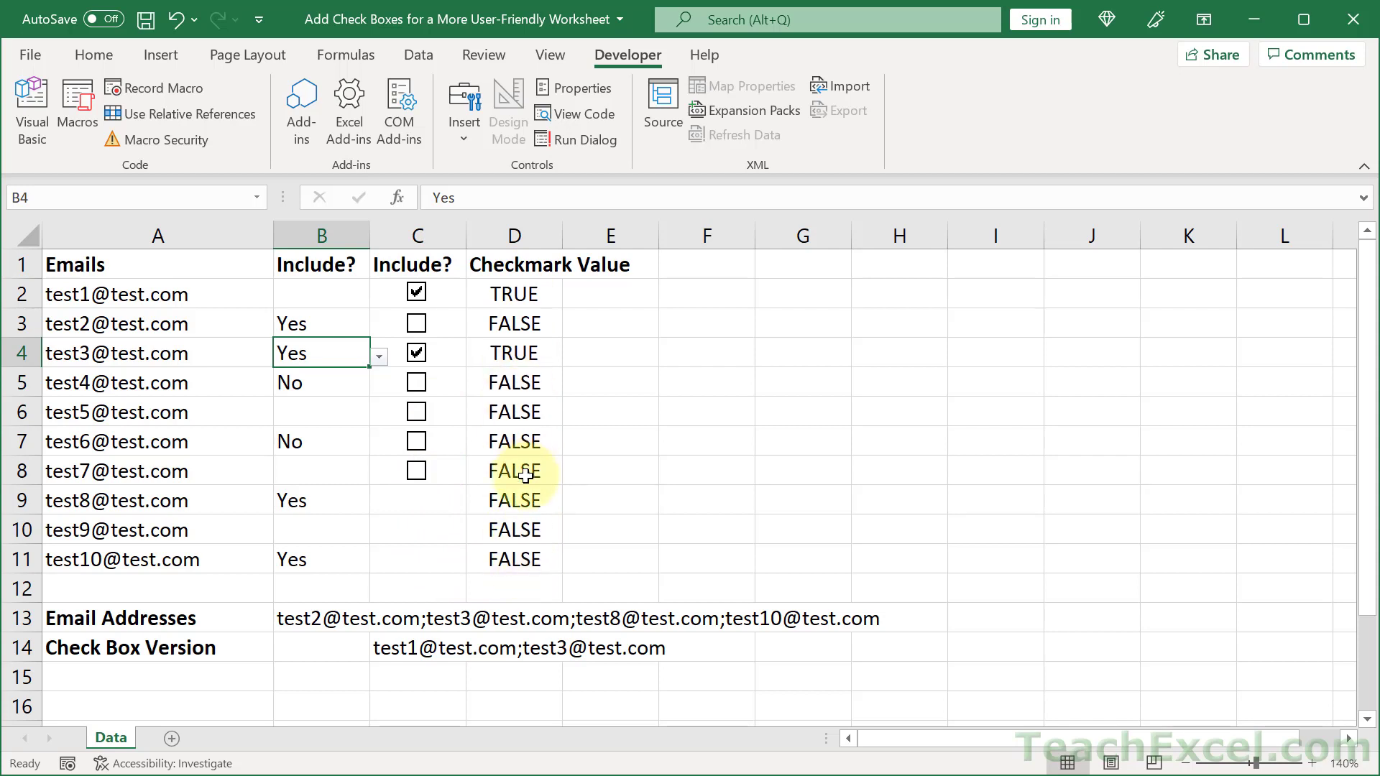
Step: Tick and untick the check box in C6 to test its linked checkmark value
left_click(417, 416)
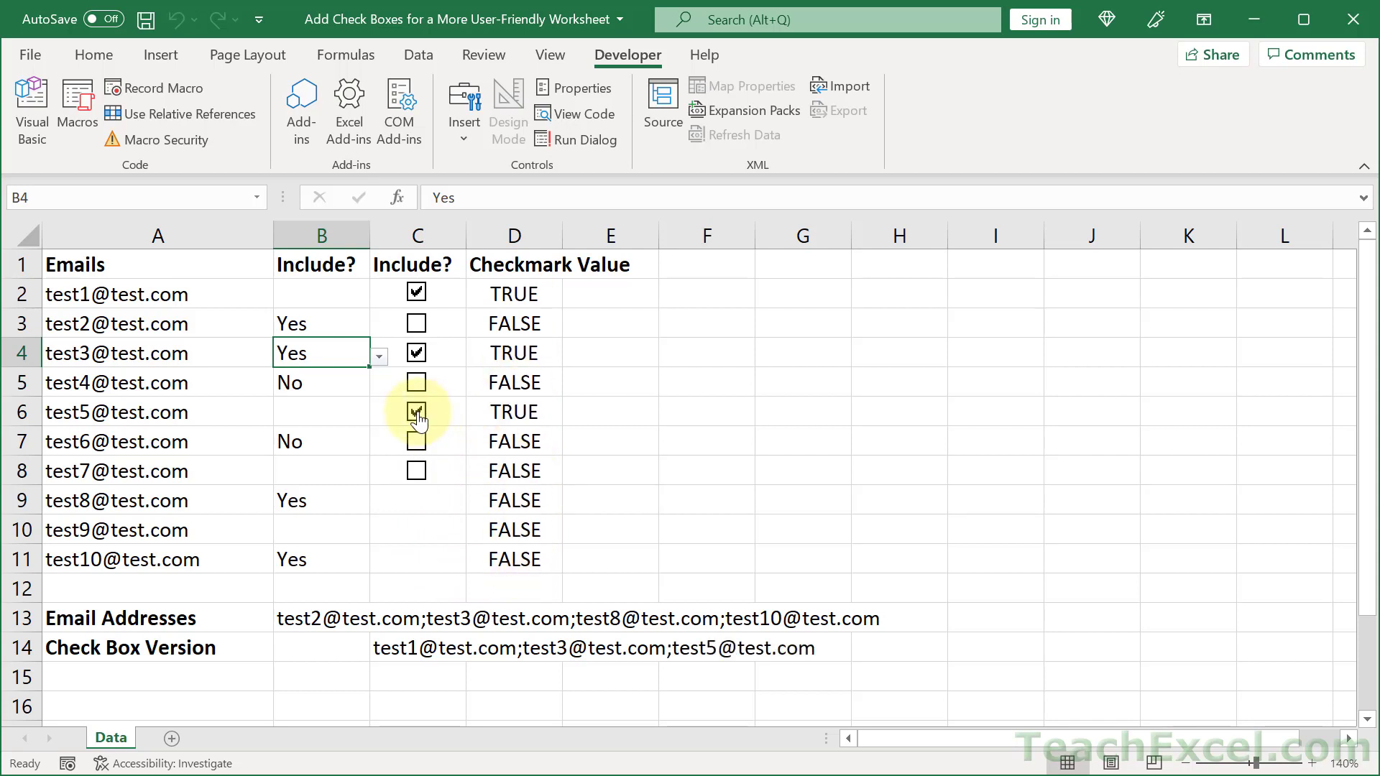
left_click(417, 414)
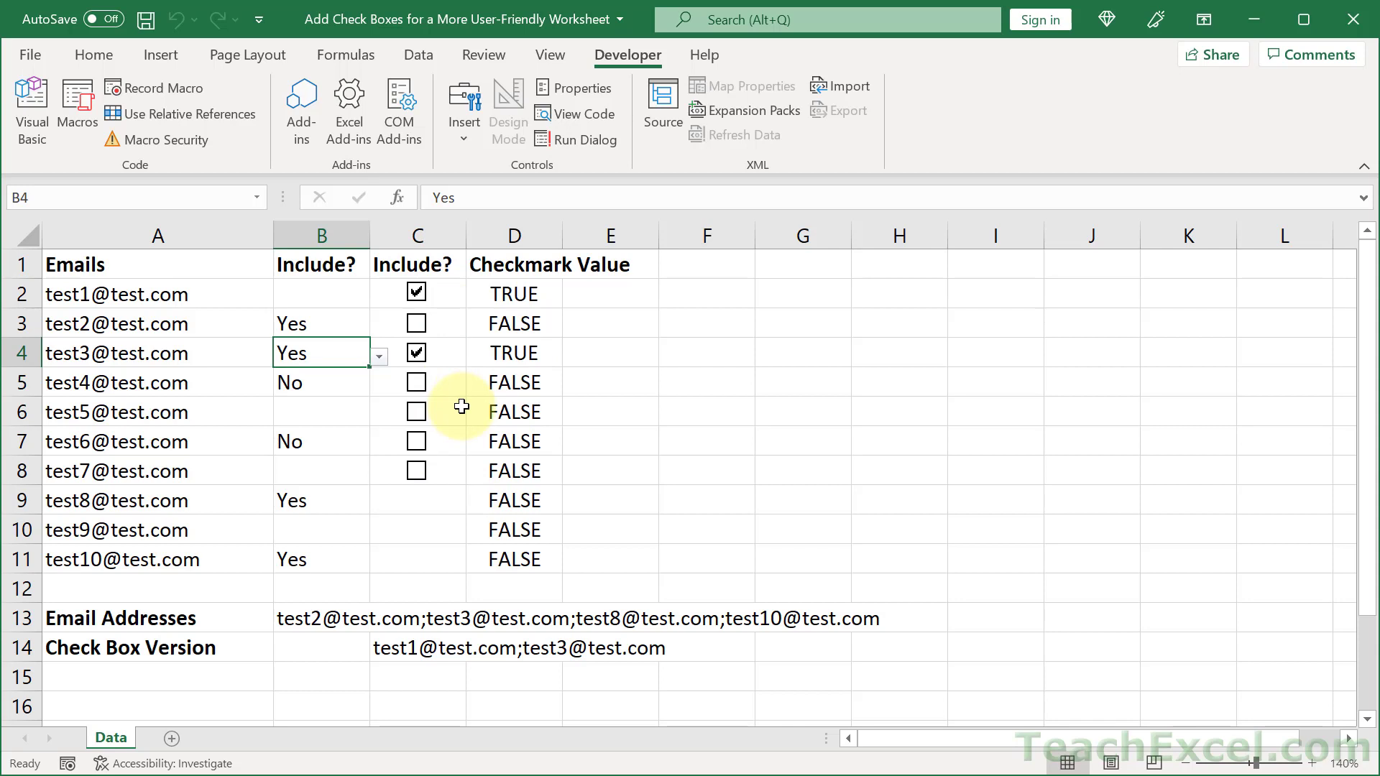
Step: Insert a Form Control check box near C9 and move it to the empty area around F6:F7
left_click(458, 123)
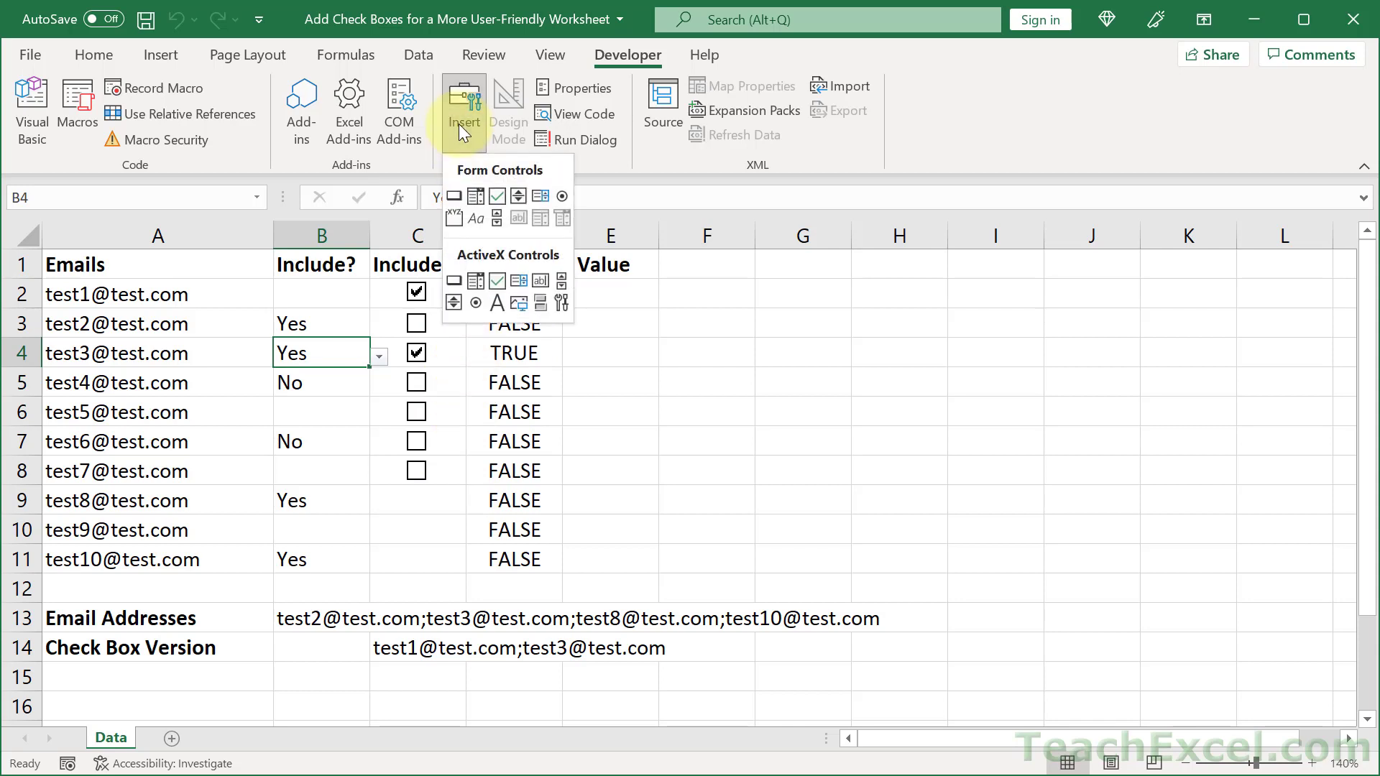
left_click(495, 197)
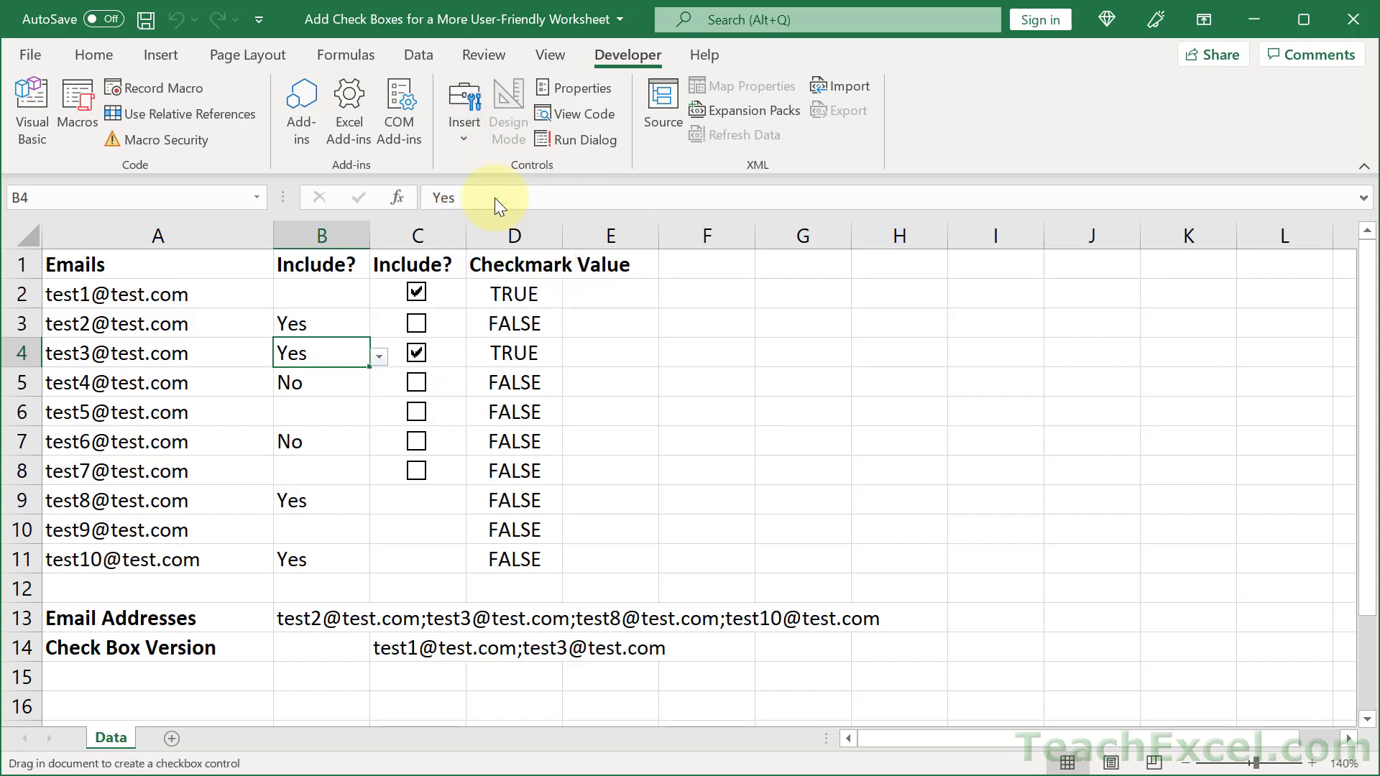
left_click(407, 490)
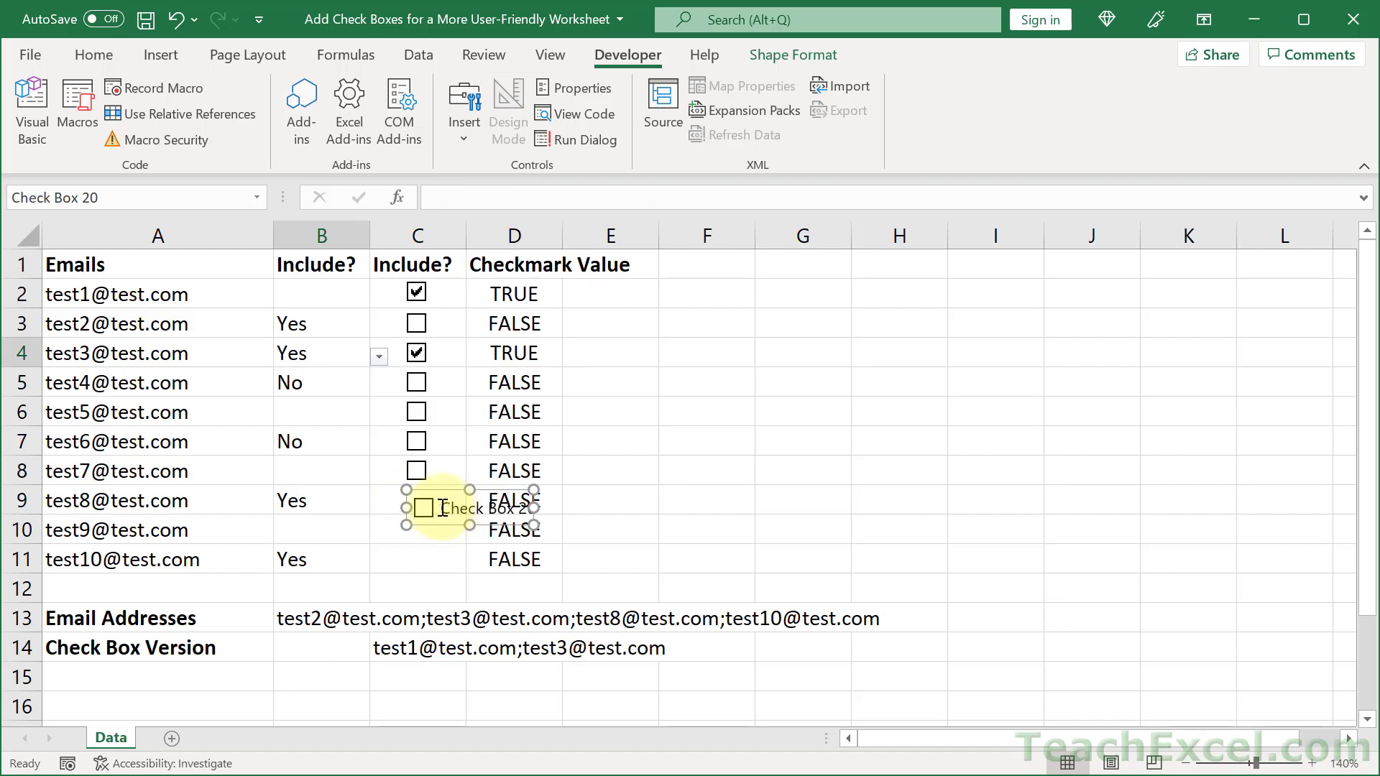
left_click_drag(422, 495, 678, 424)
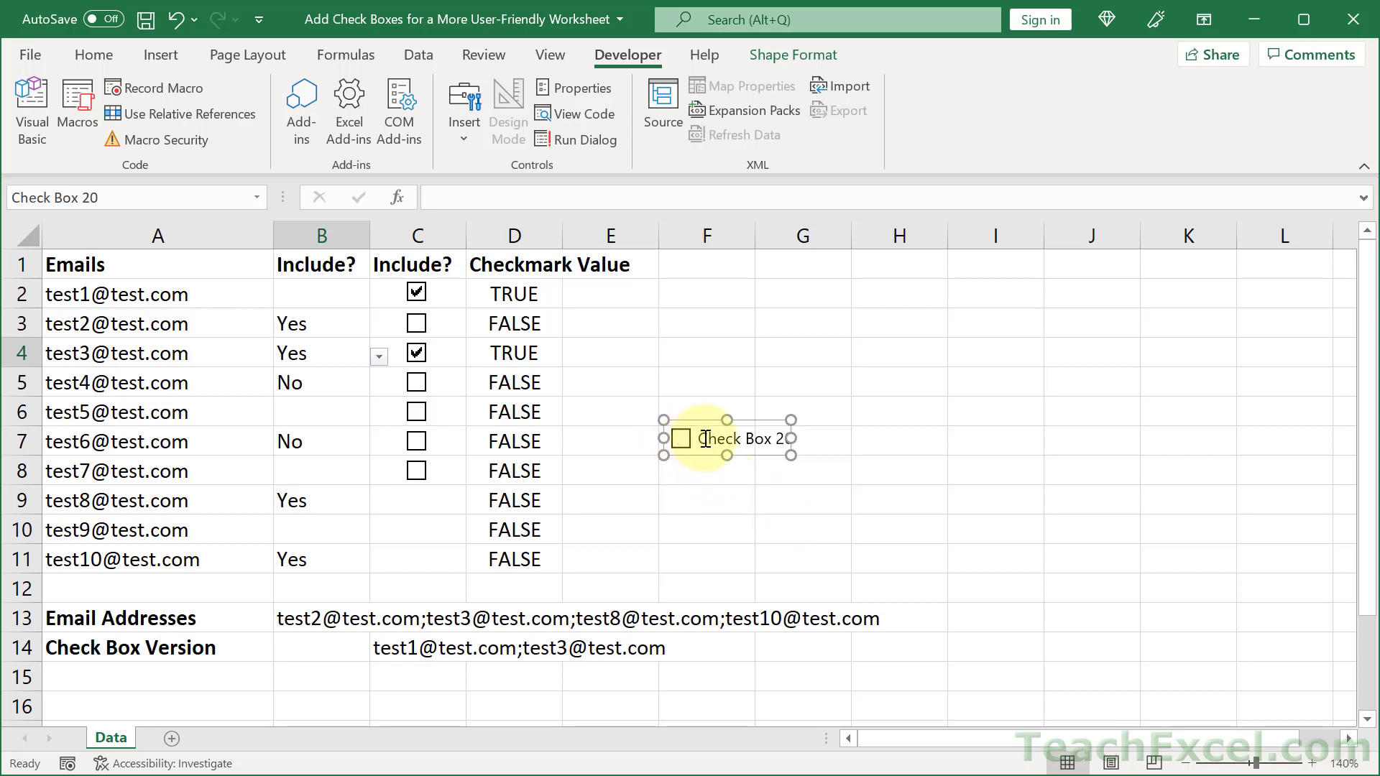
Step: Delete the whole caption text of the new check box
right_click(680, 437)
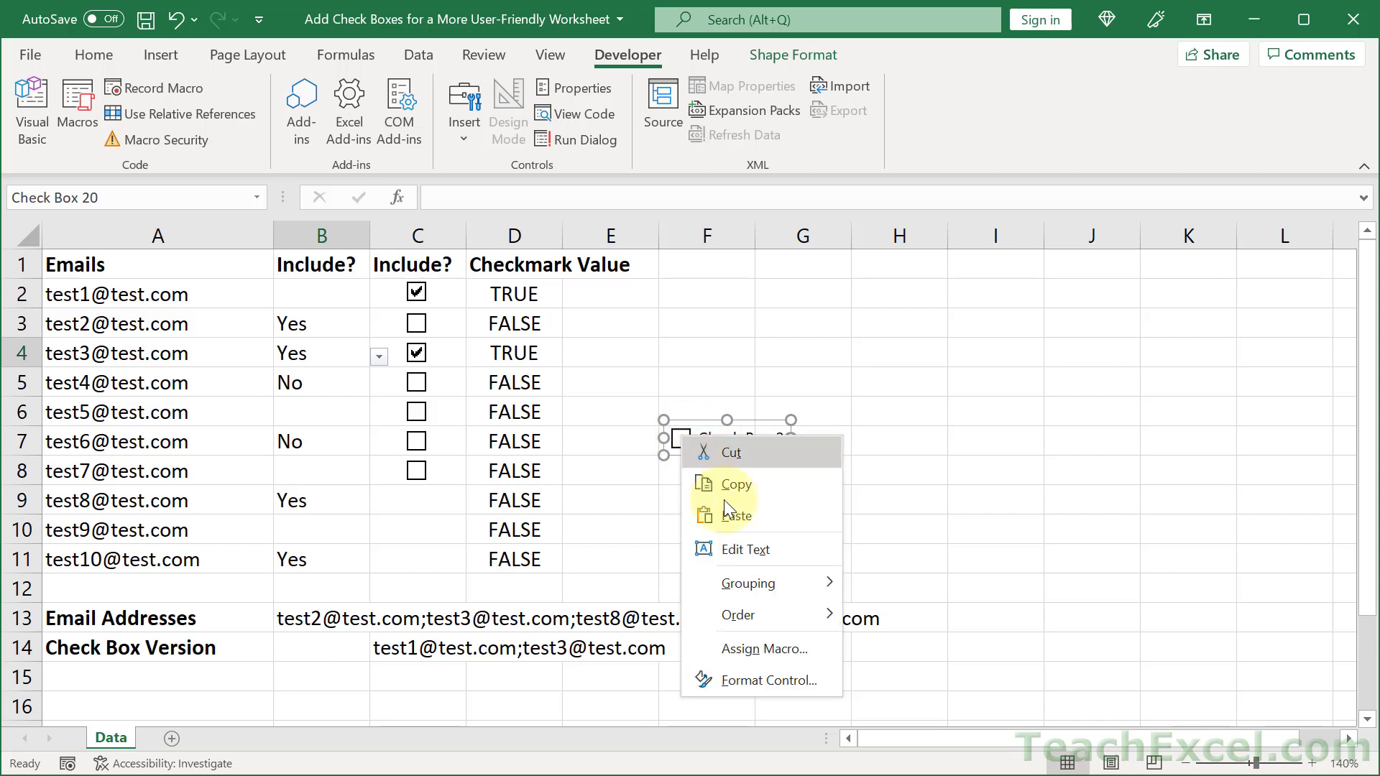
left_click(748, 548)
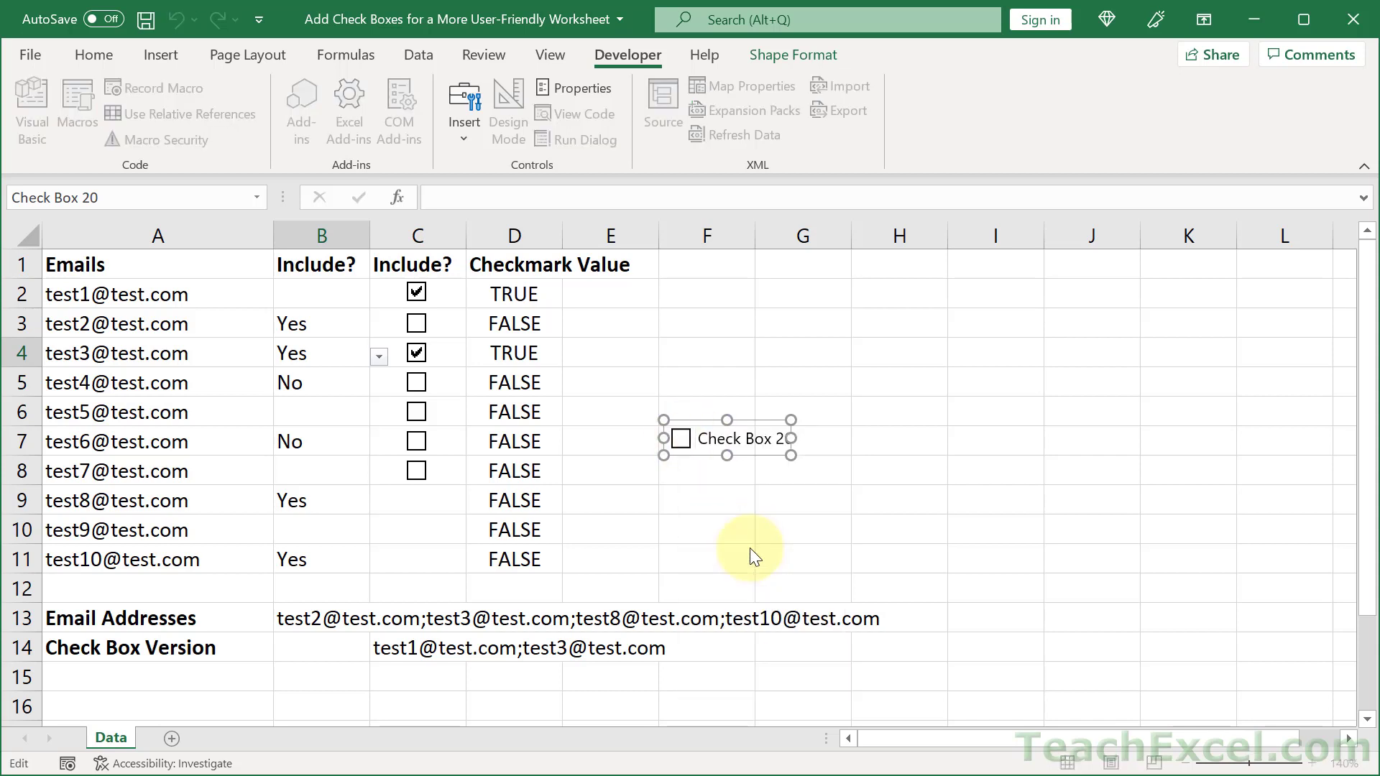
key("Delete")
key("Delete")
key("Delete")
key("Delete")
key("Delete")
key("Delete")
key("Delete")
key("Delete")
key("Delete")
key("Delete")
key("Delete")
key("Delete")
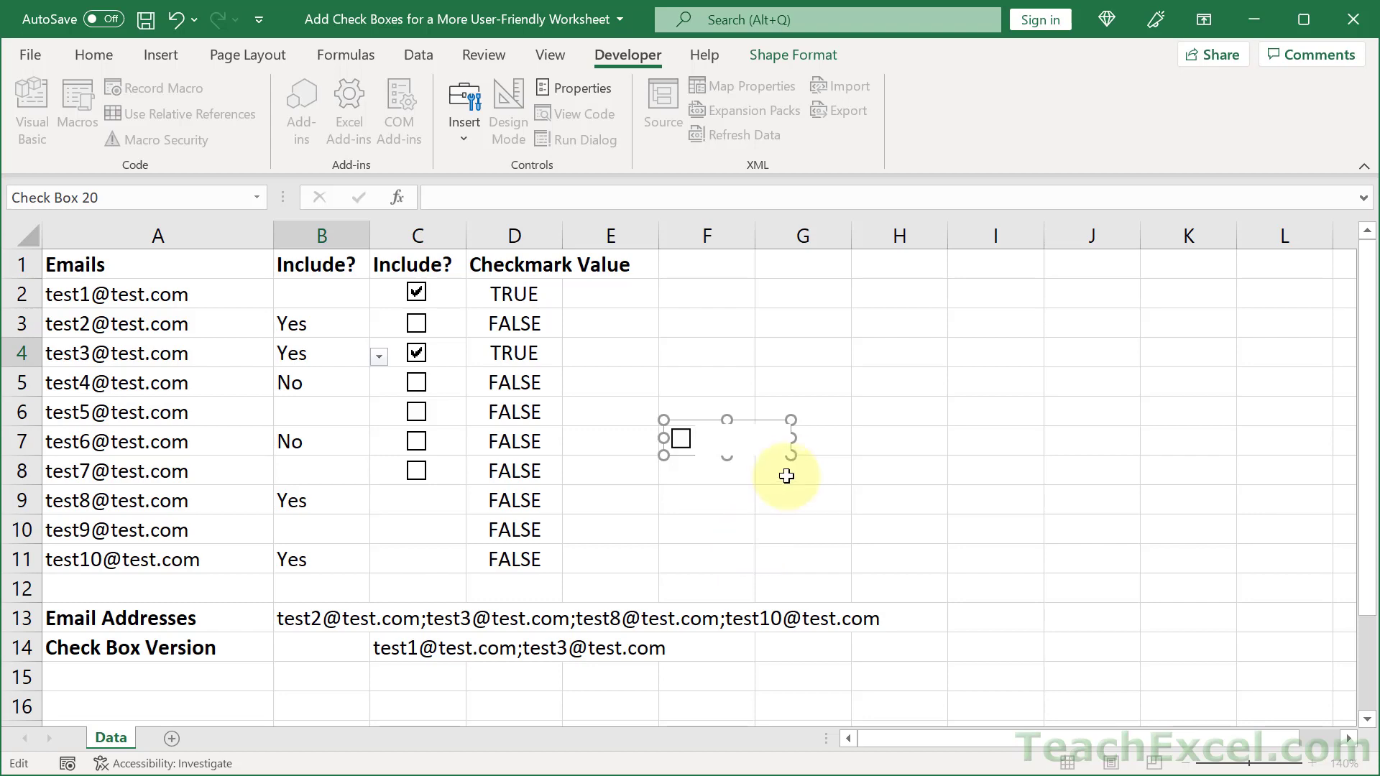
Step: Shrink the captionless check box to about 0.24" high by 0.25" wide and align it in C9 with Snap to Shape turned on
left_click_drag(790, 455, 417, 503)
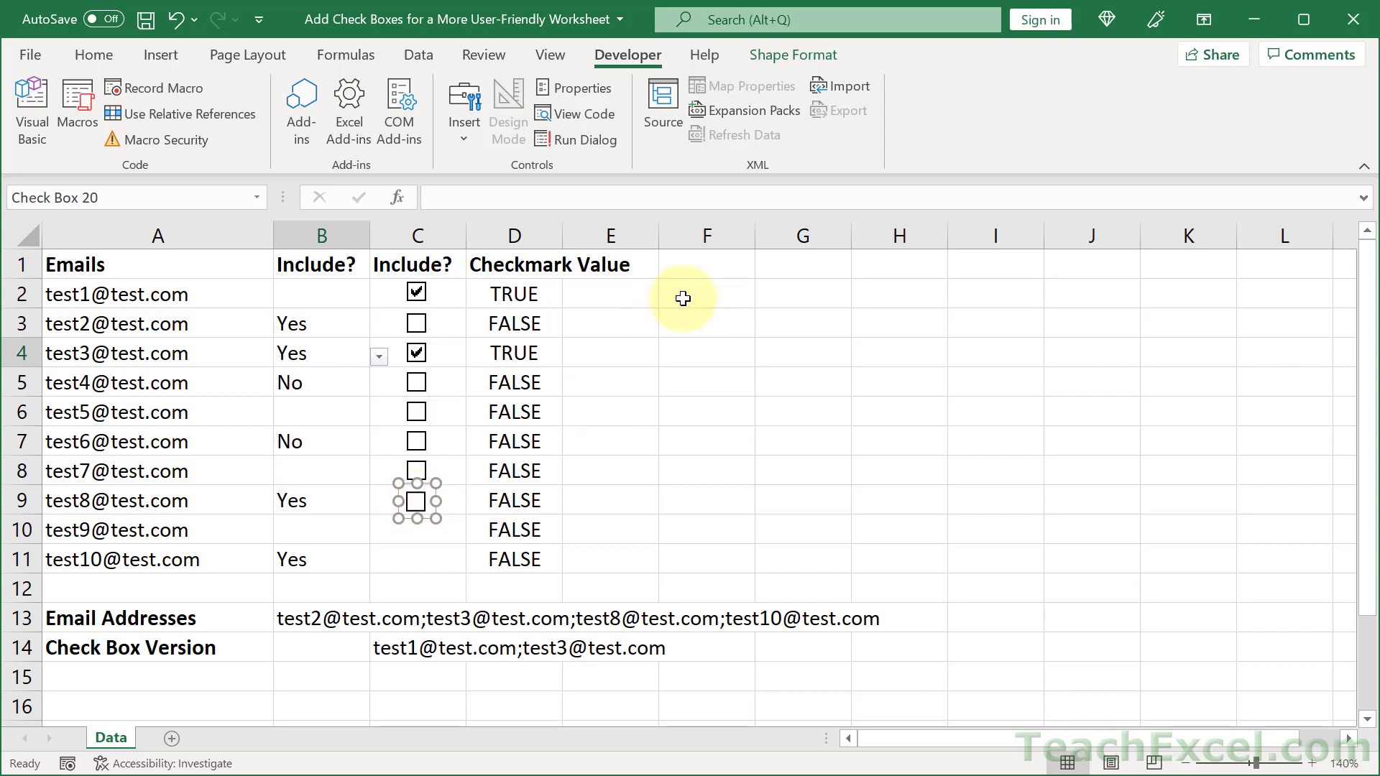
left_click(796, 57)
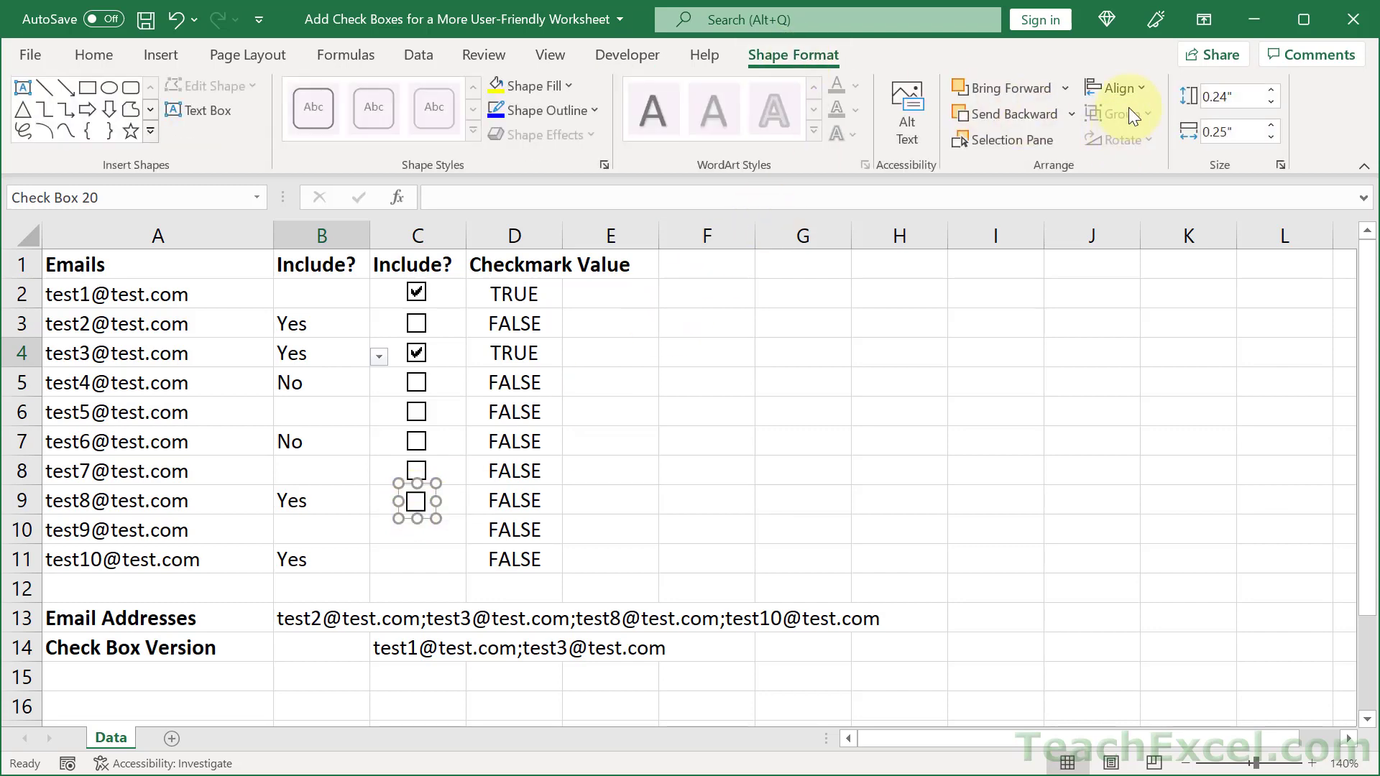
left_click(1122, 85)
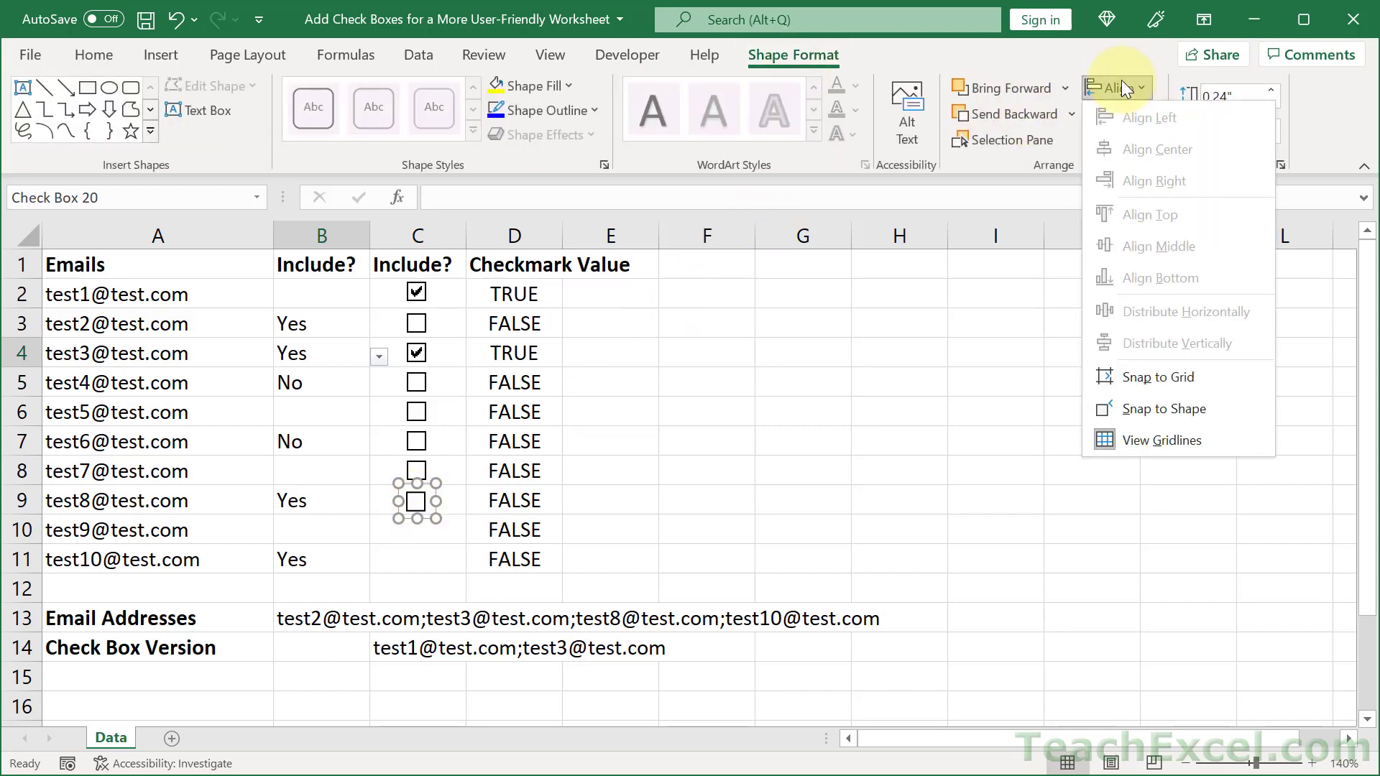
left_click(1164, 408)
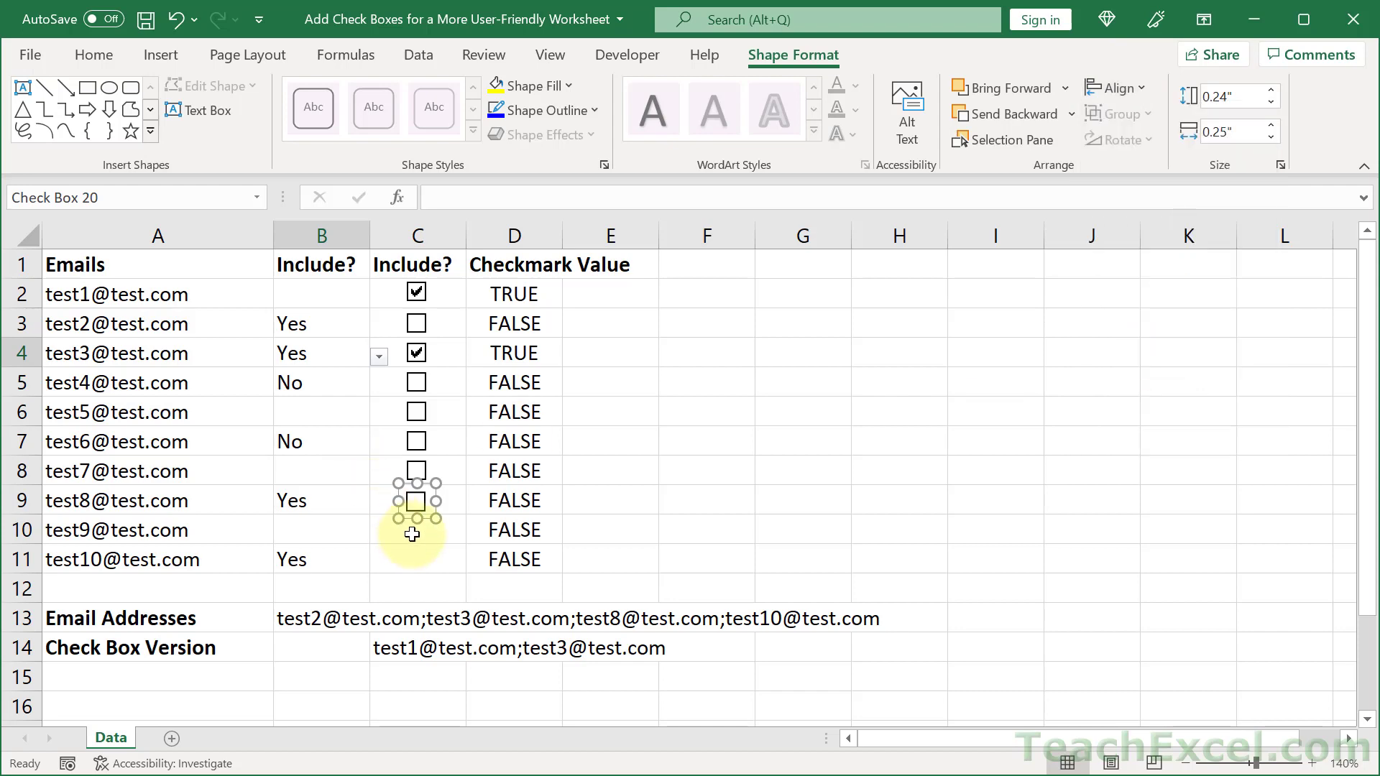
scroll(409, 528, "up", 5, "ctrl")
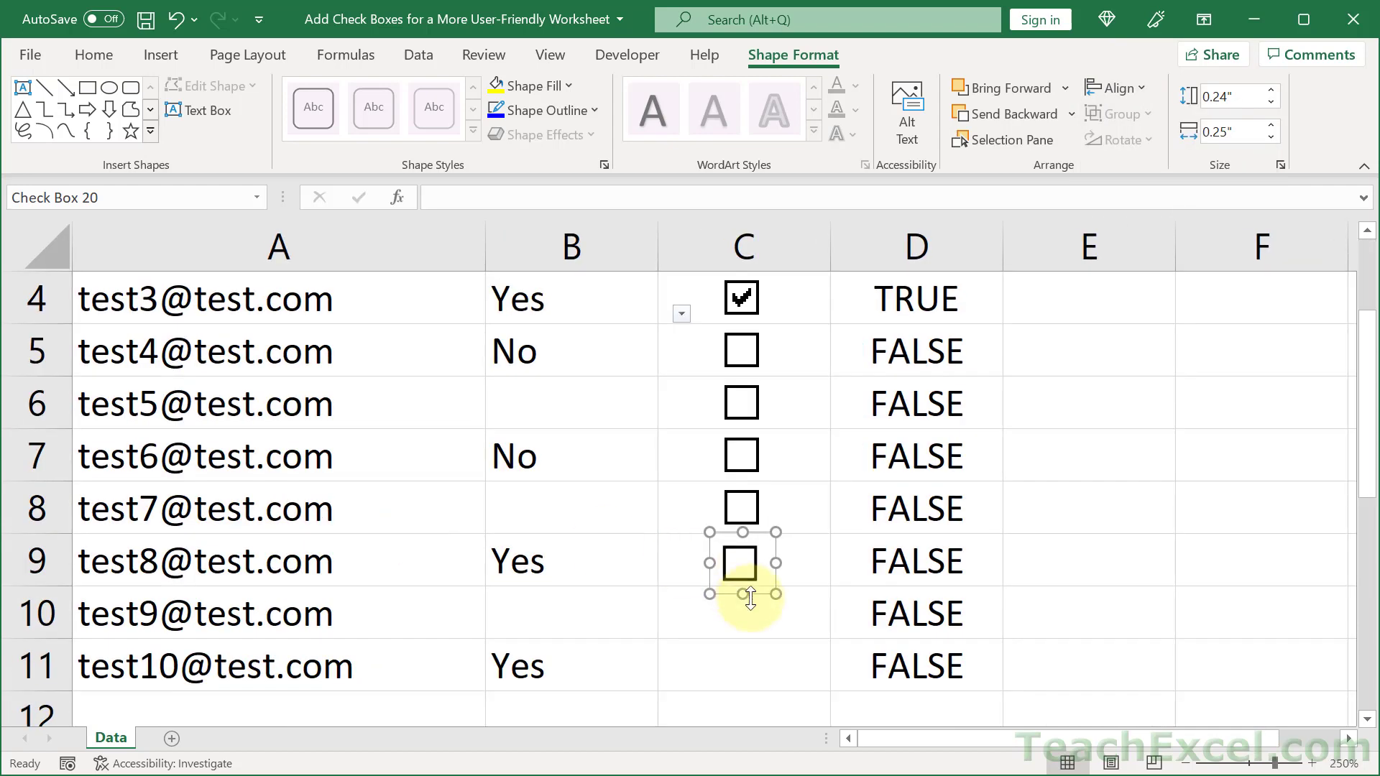
mouse_move(747, 566)
left_mouse_down()
mouse_move(770, 561)
mouse_move(757, 557)
left_mouse_up()
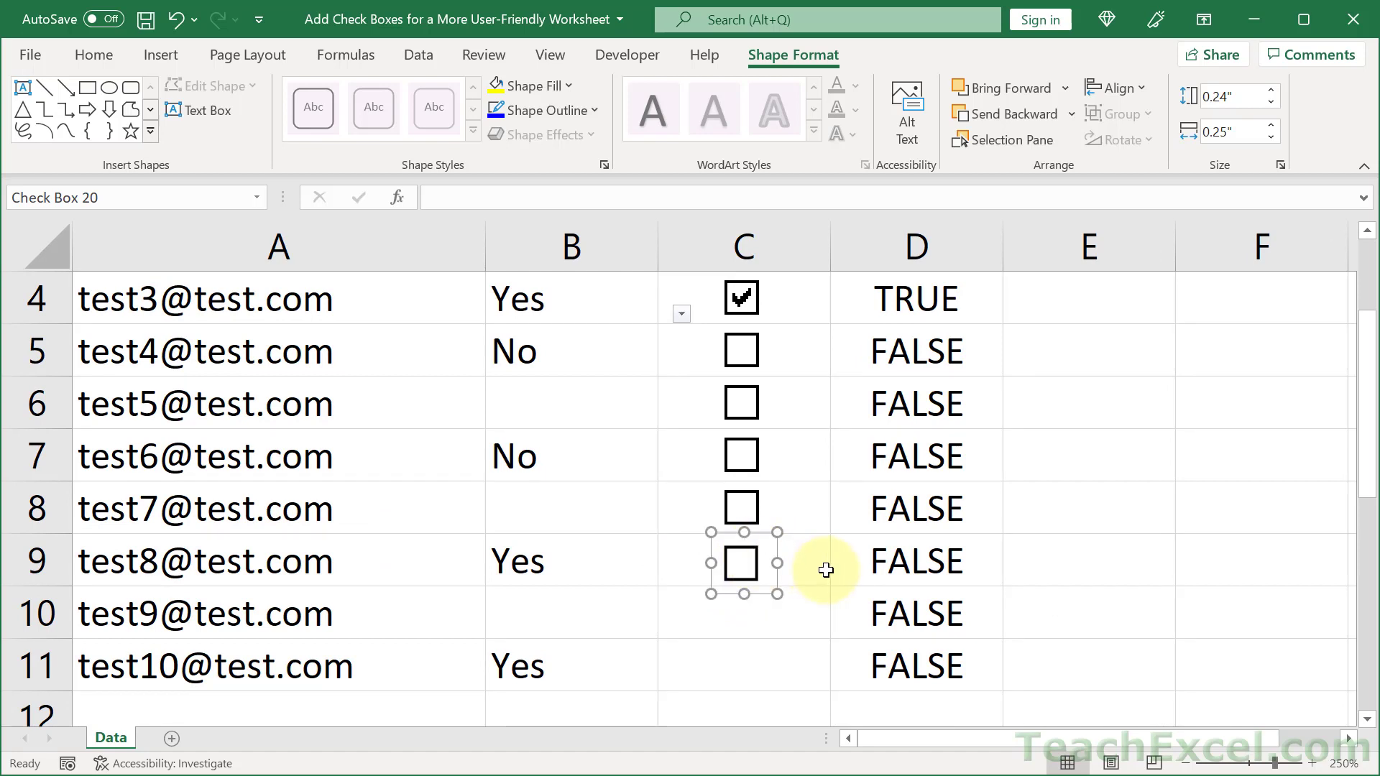
left_click(822, 570)
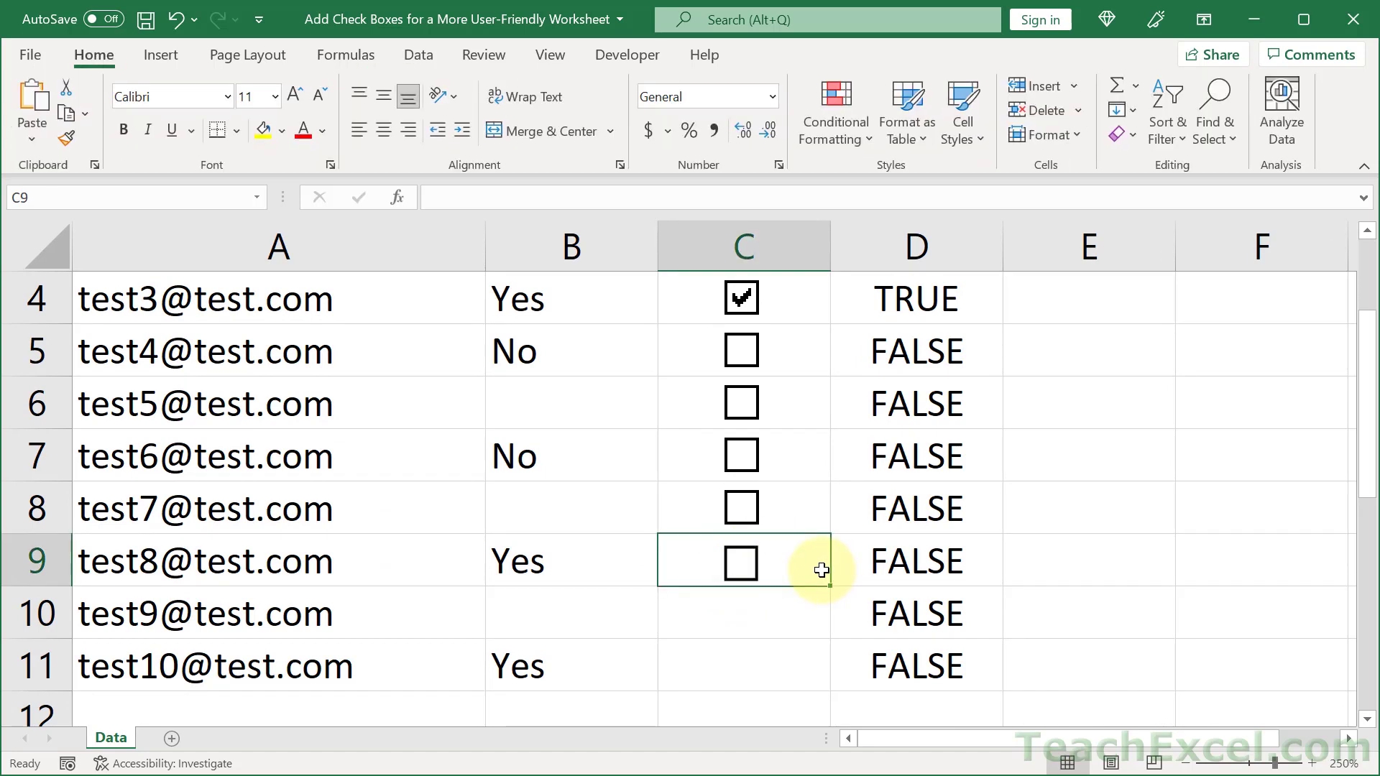
Step: Duplicate the check box in C9 and place the copy directly below it in C10
left_click(747, 575, "ctrl")
left_click_drag(748, 575, 747, 620)
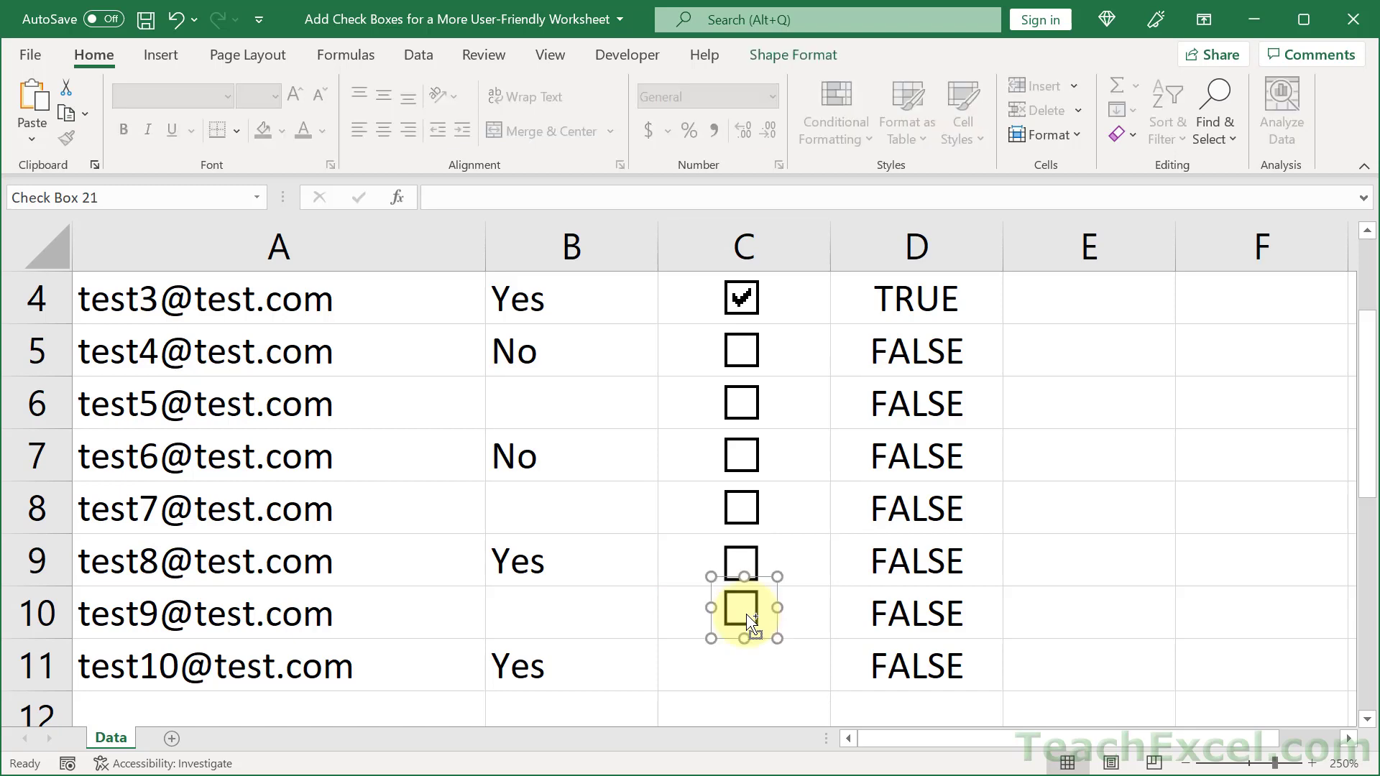
left_click(796, 618)
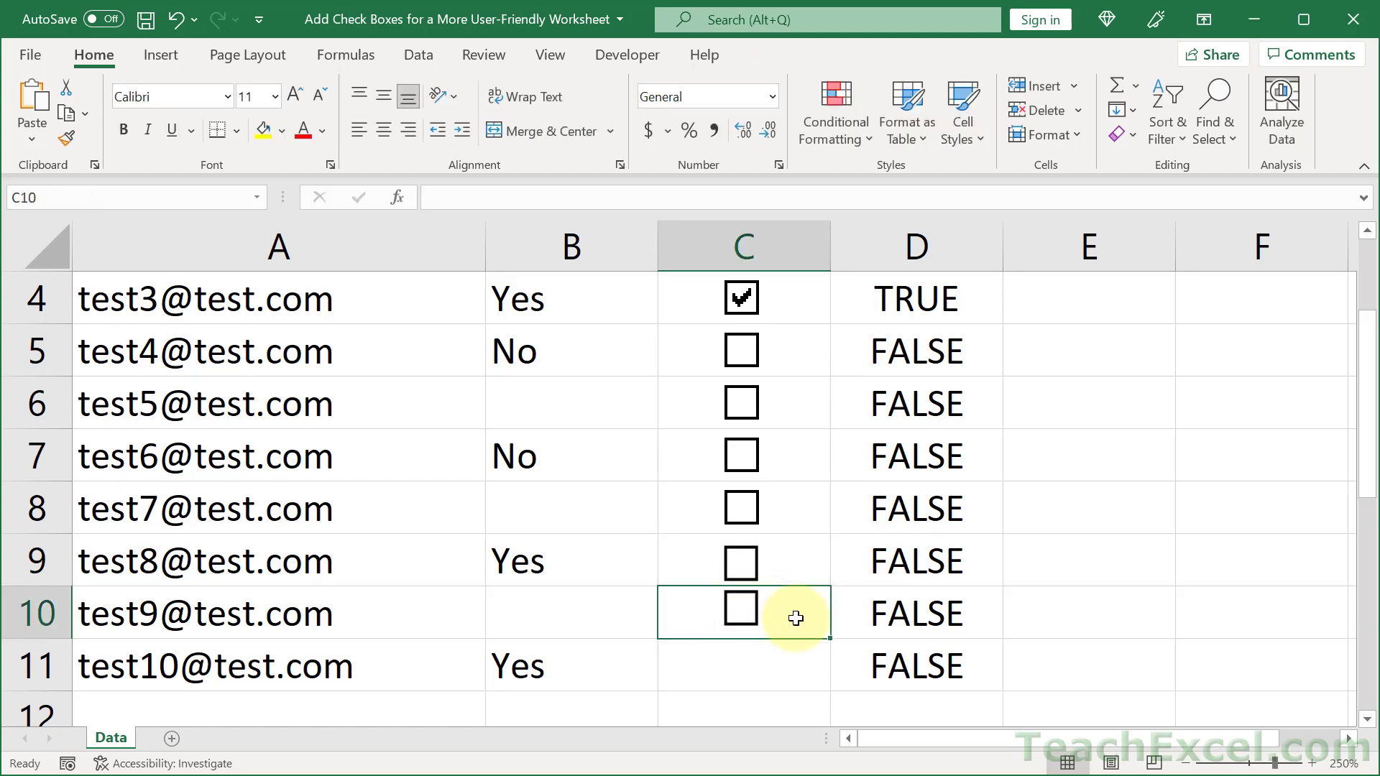
Step: Toggle the new check box in C9 on and off to test it
left_click(743, 564)
left_click(743, 574)
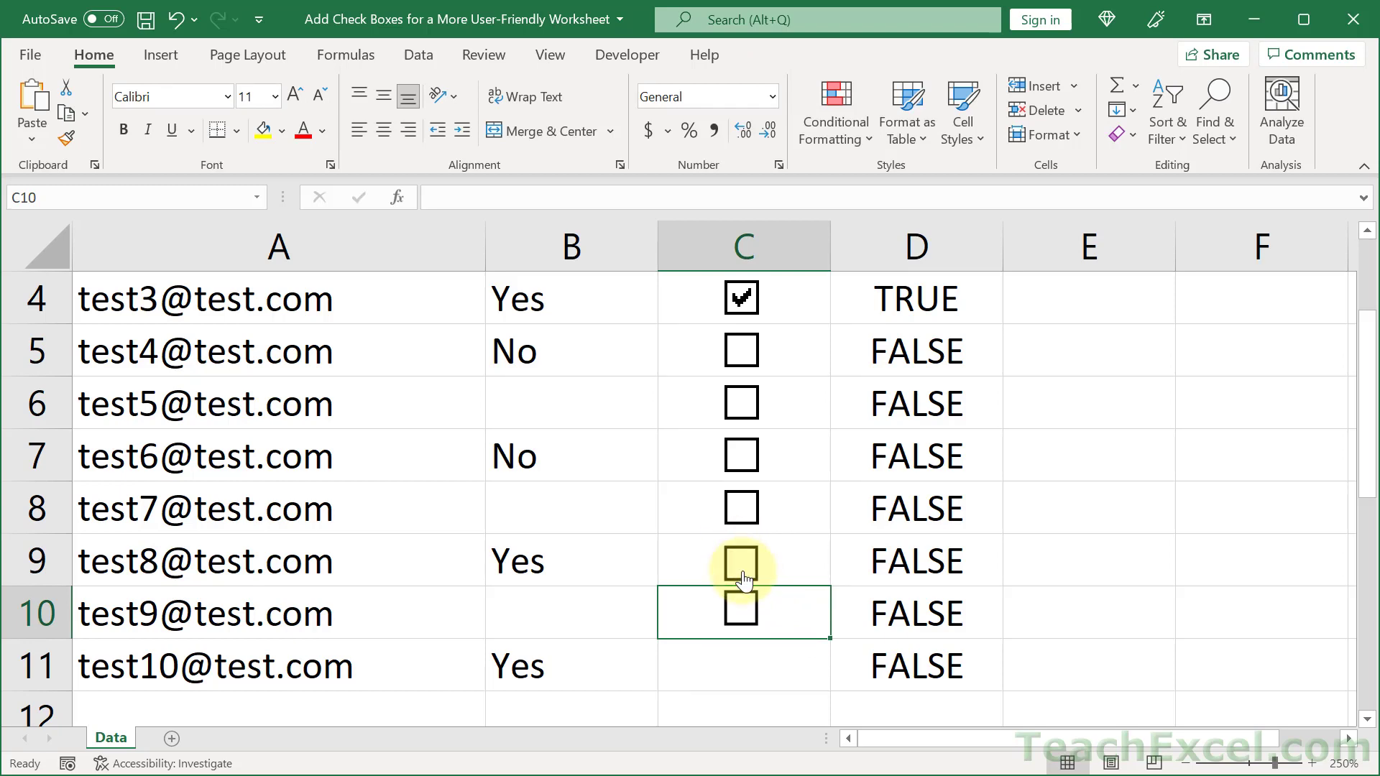
Step: Tick the check box in C9 and clear the contents of cells D9 through D11
left_click(743, 574)
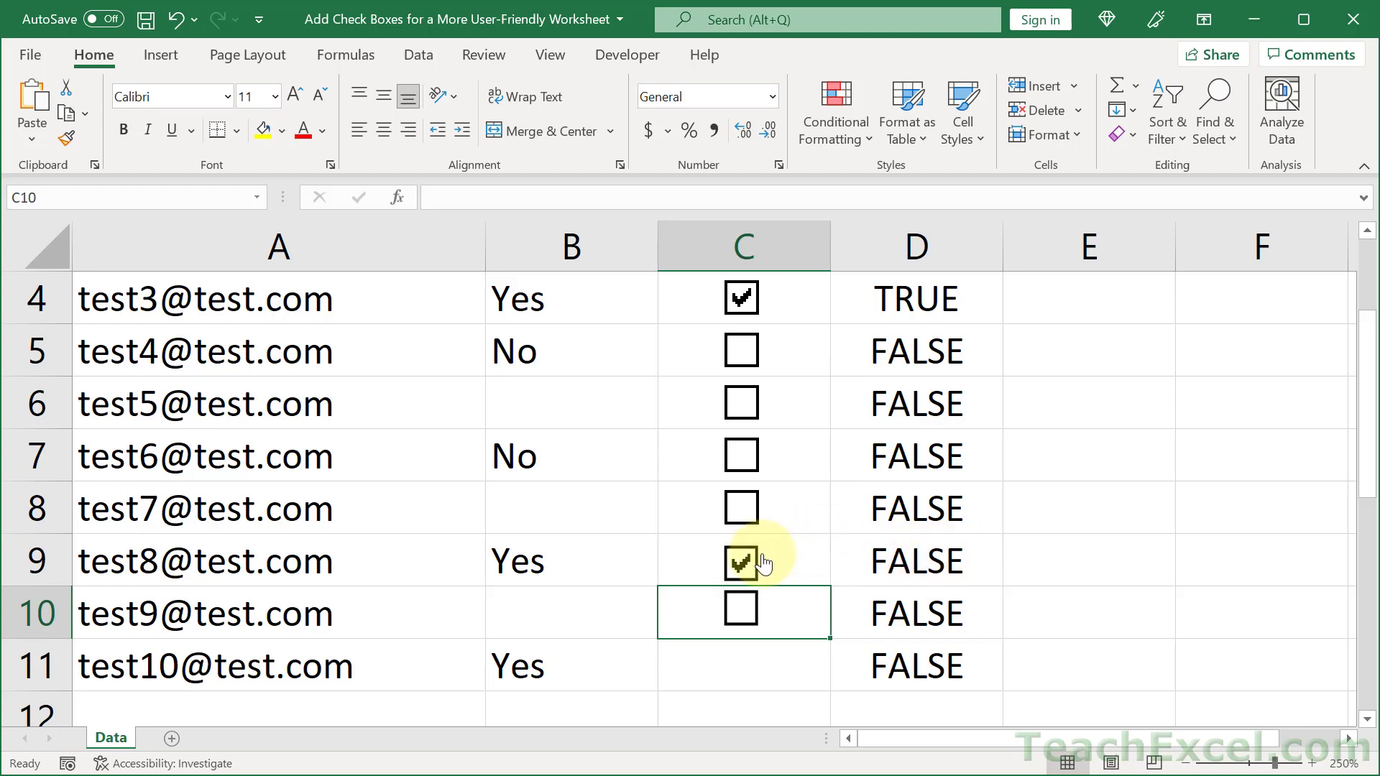
left_click(927, 561)
key("Delete")
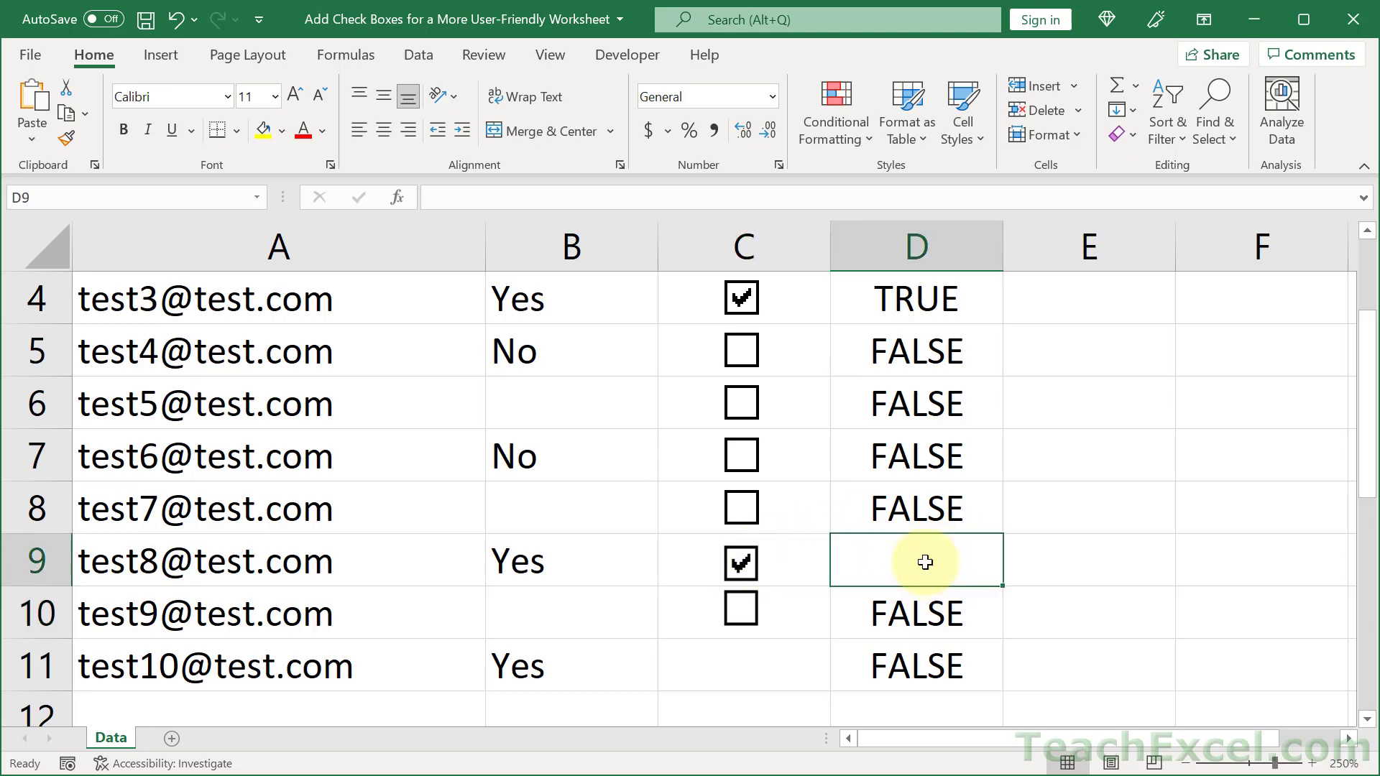
left_click_drag(929, 610, 928, 655)
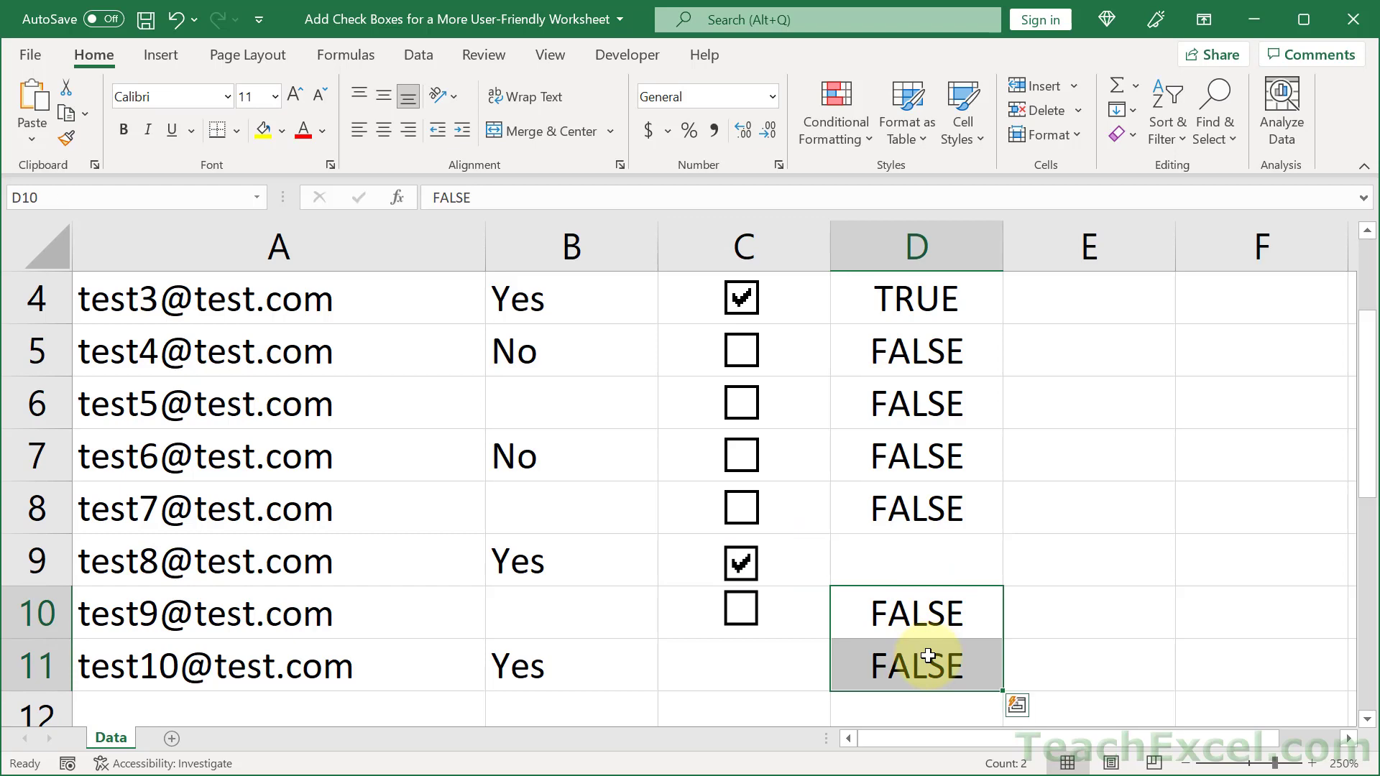
key("Delete")
left_click(891, 550)
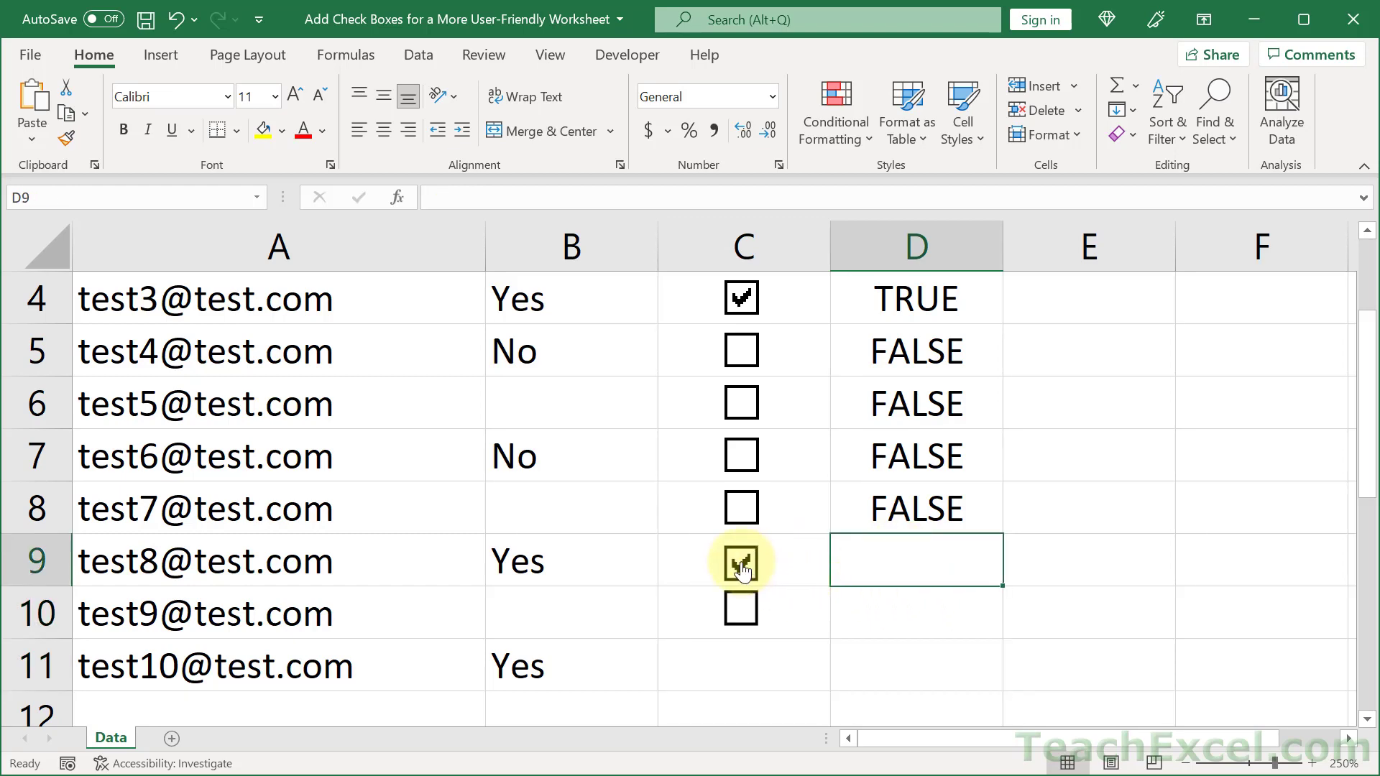
Step: Link the check box in C9 to cell $D$9 through its Format Control settings
right_click(742, 567)
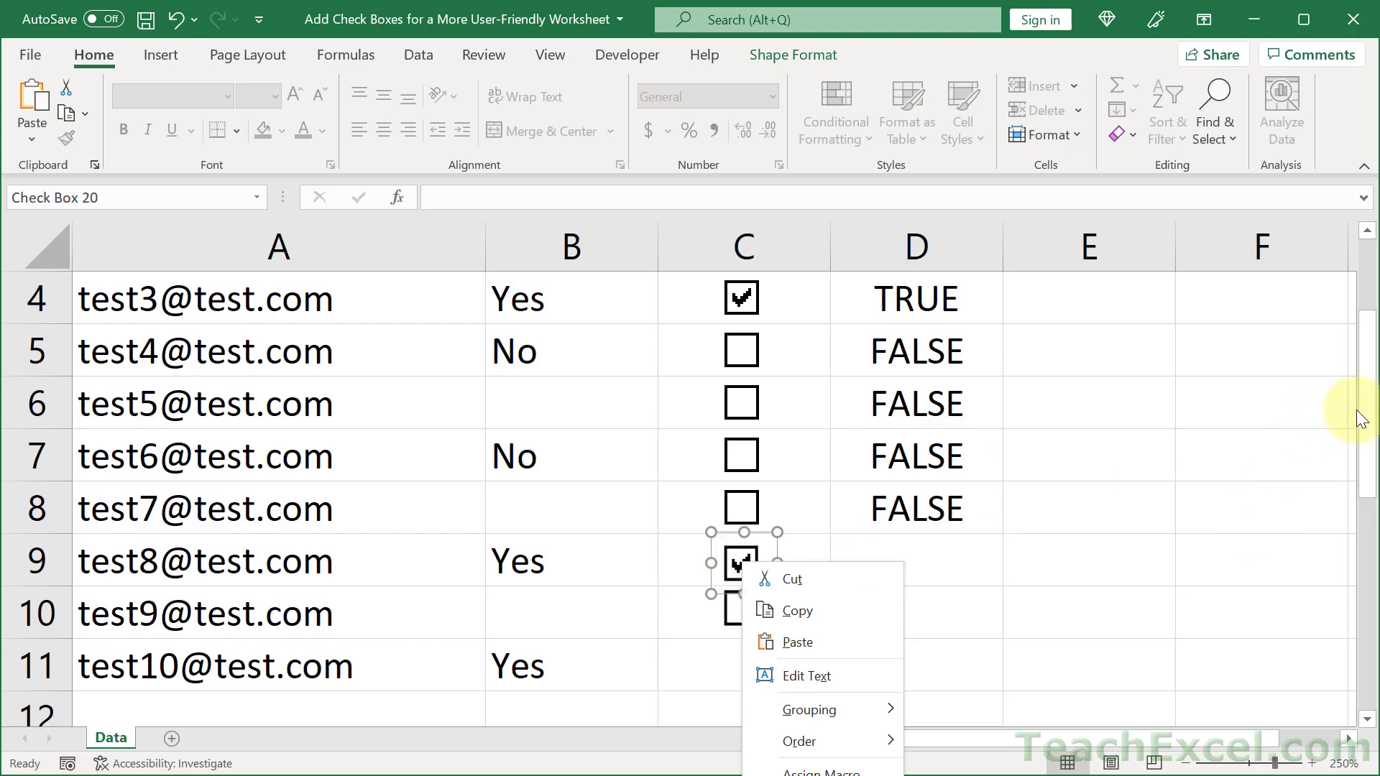
left_click(1370, 342)
left_click_drag(1370, 342, 1373, 400)
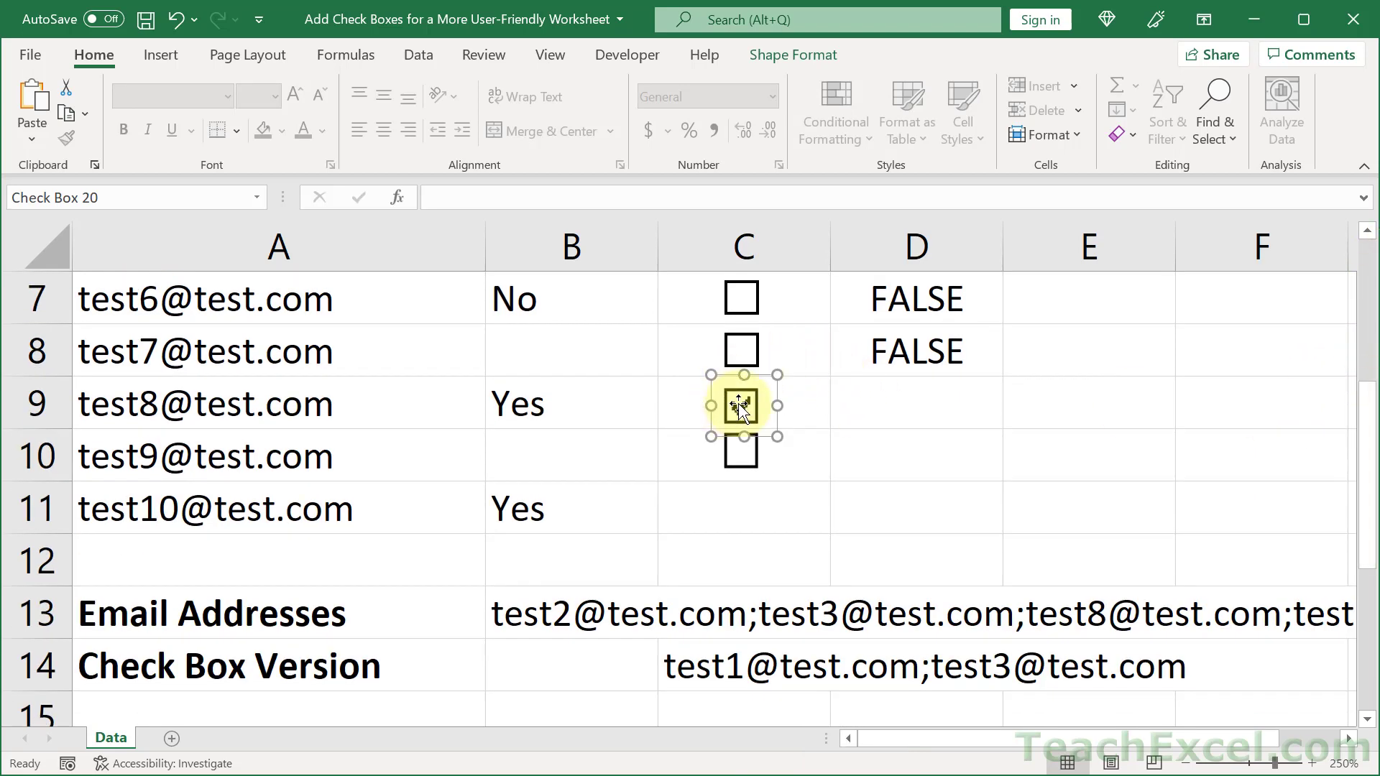
right_click(738, 404)
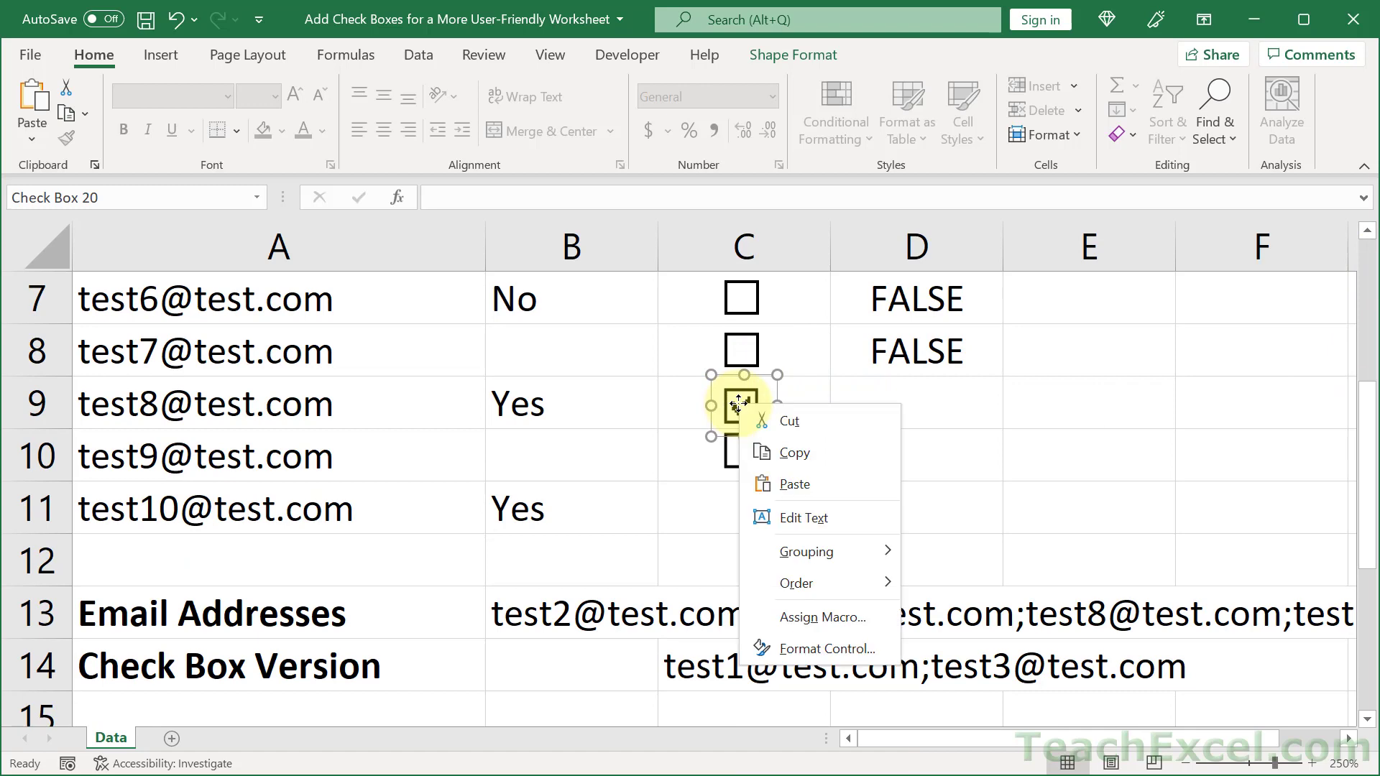
left_click(843, 645)
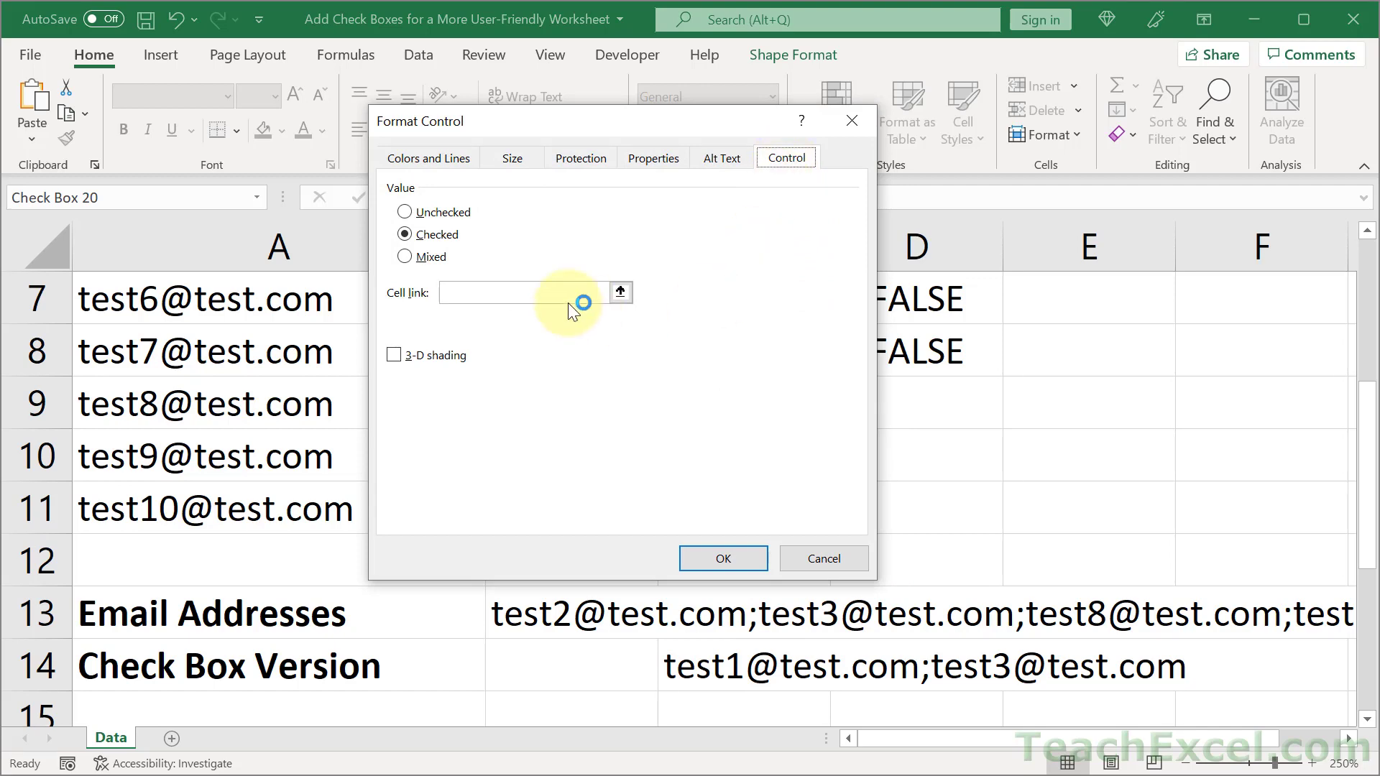
left_click(517, 293)
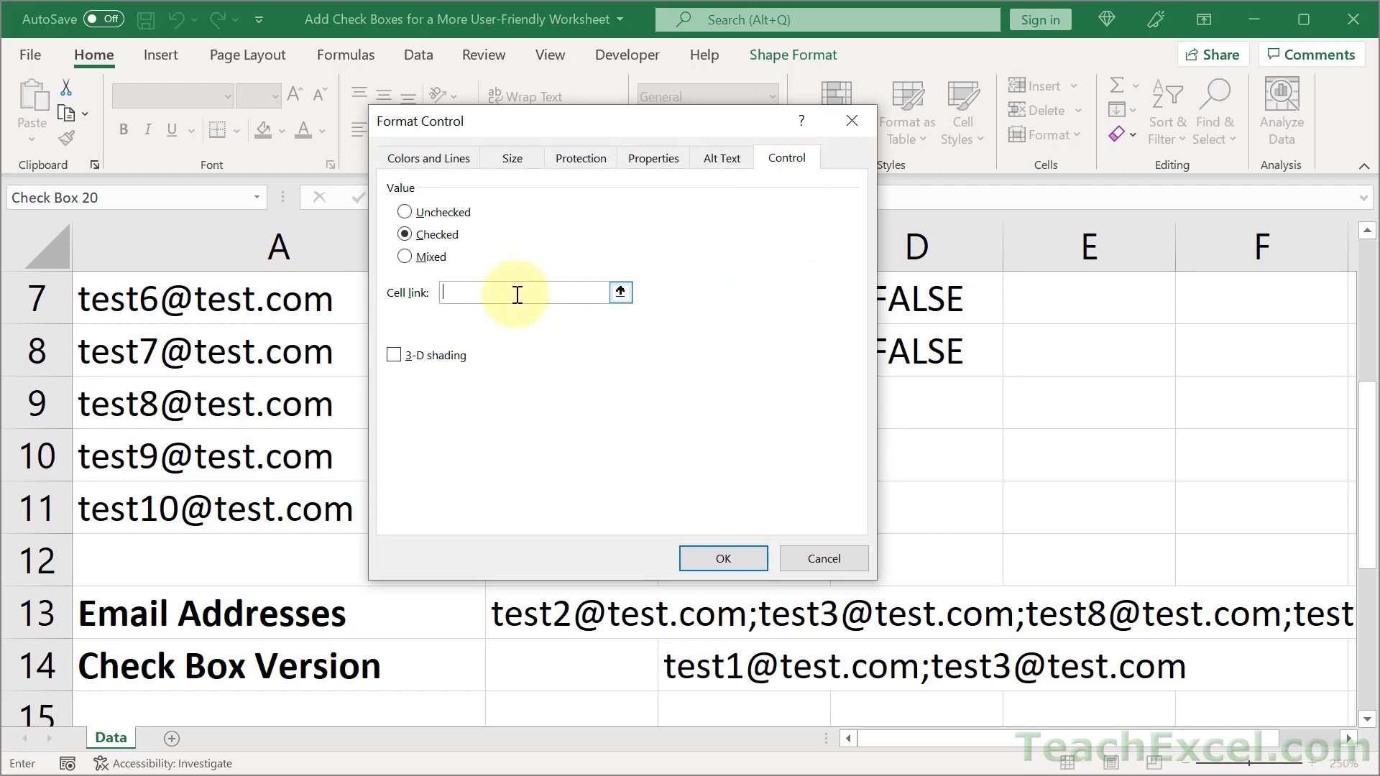
left_click(619, 291)
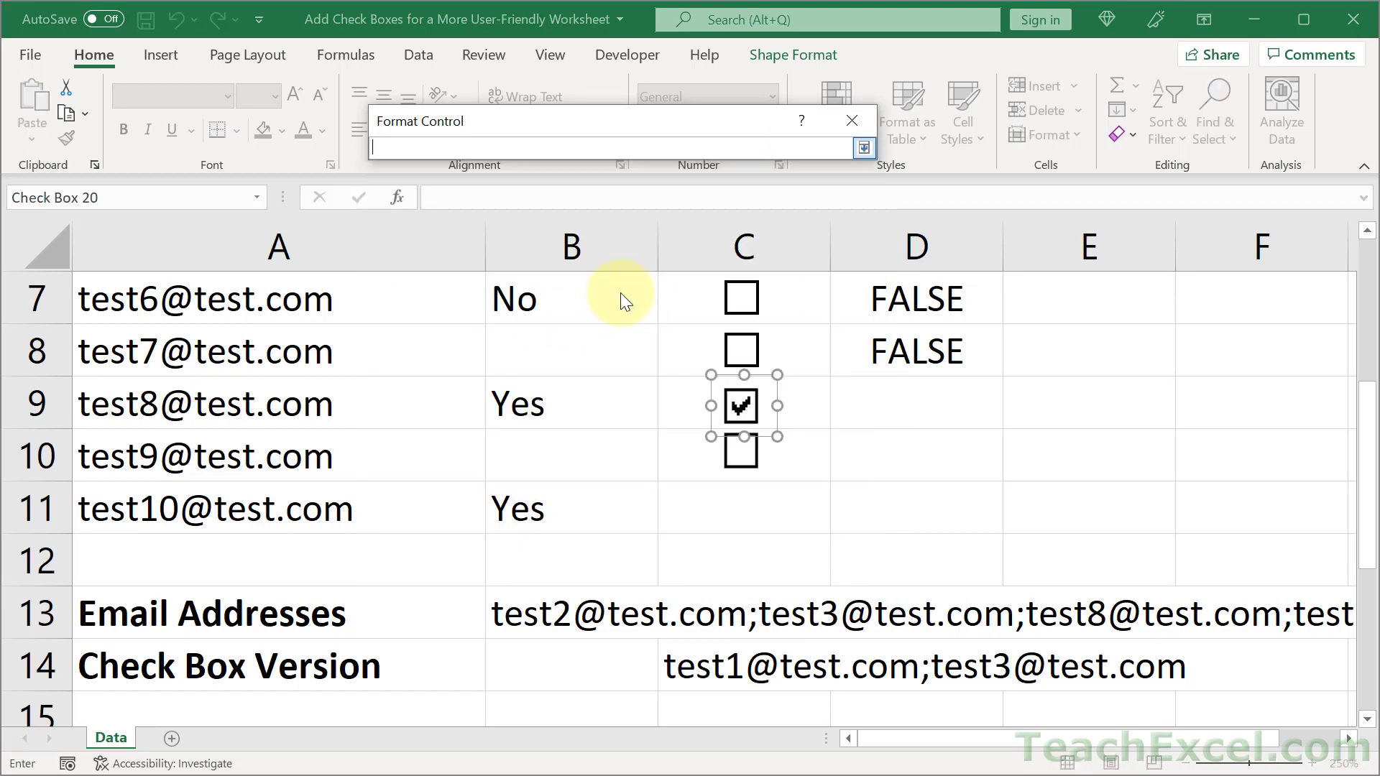
left_click(899, 403)
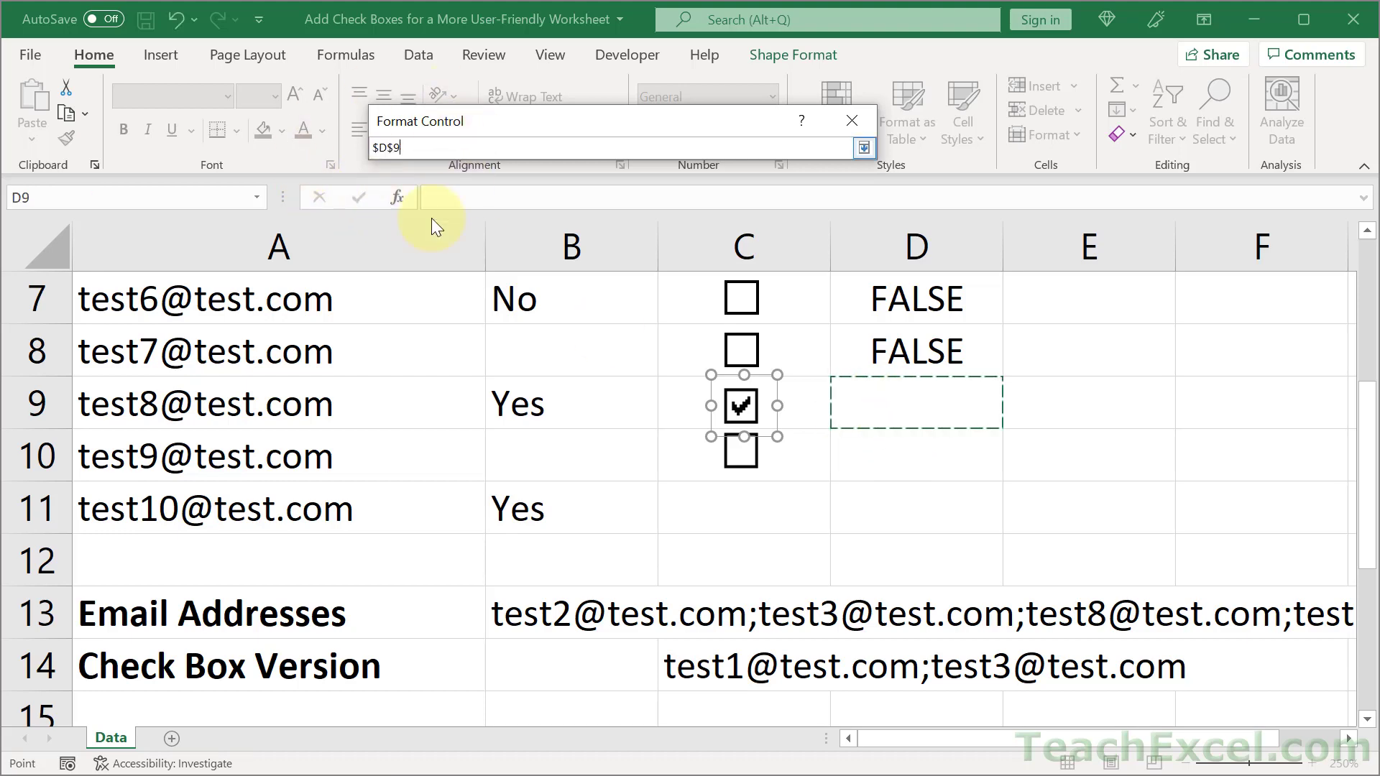
left_click(863, 148)
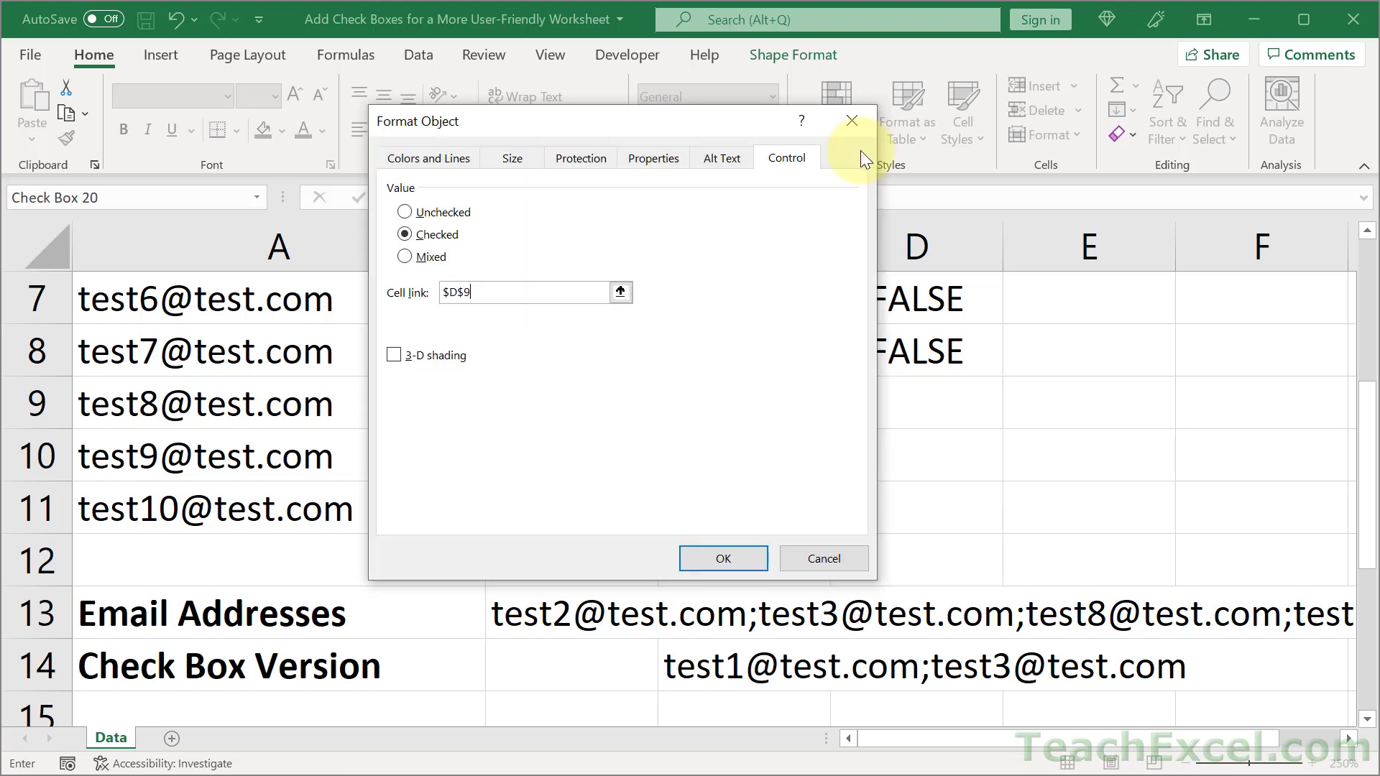
left_click(702, 555)
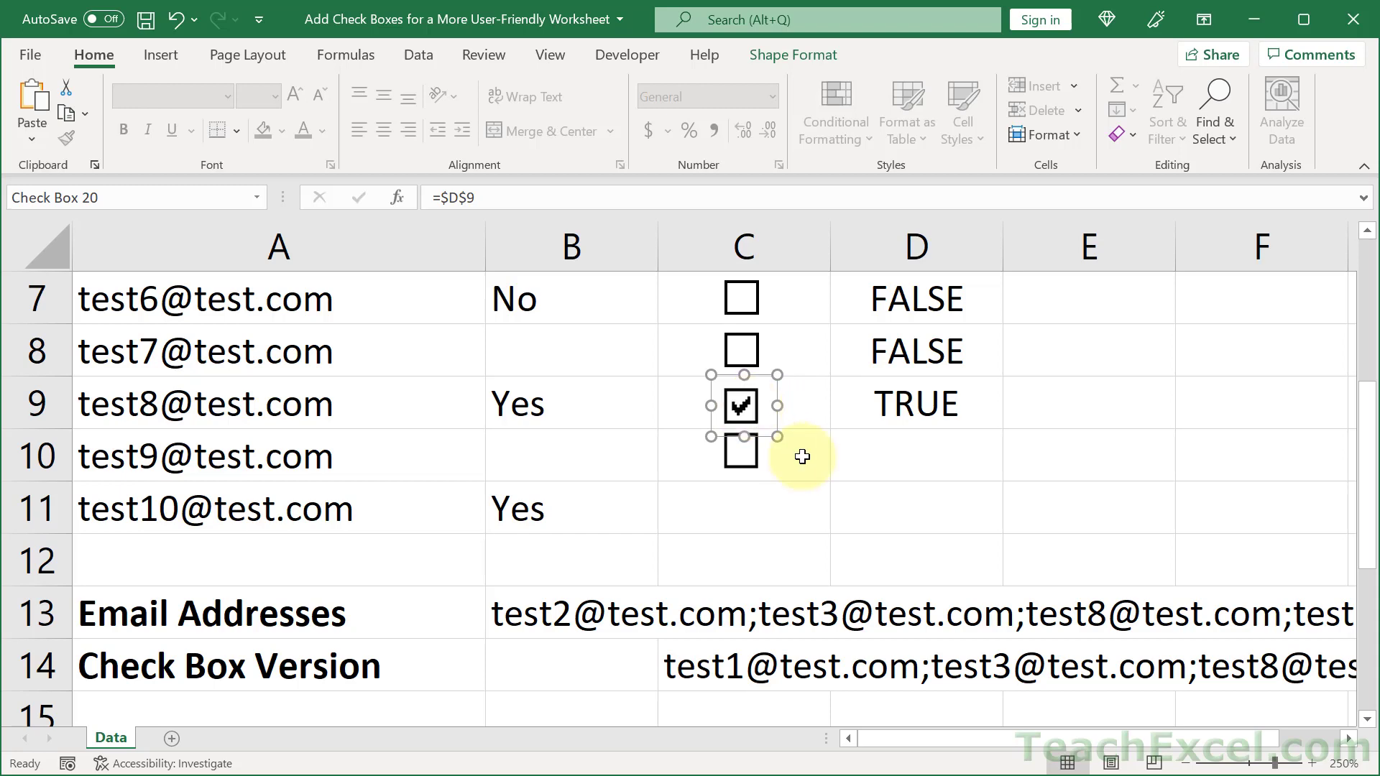
Step: Toggle the linked check box in C9 off and on repeatedly to test its cell link, leaving it ticked
left_click(818, 477)
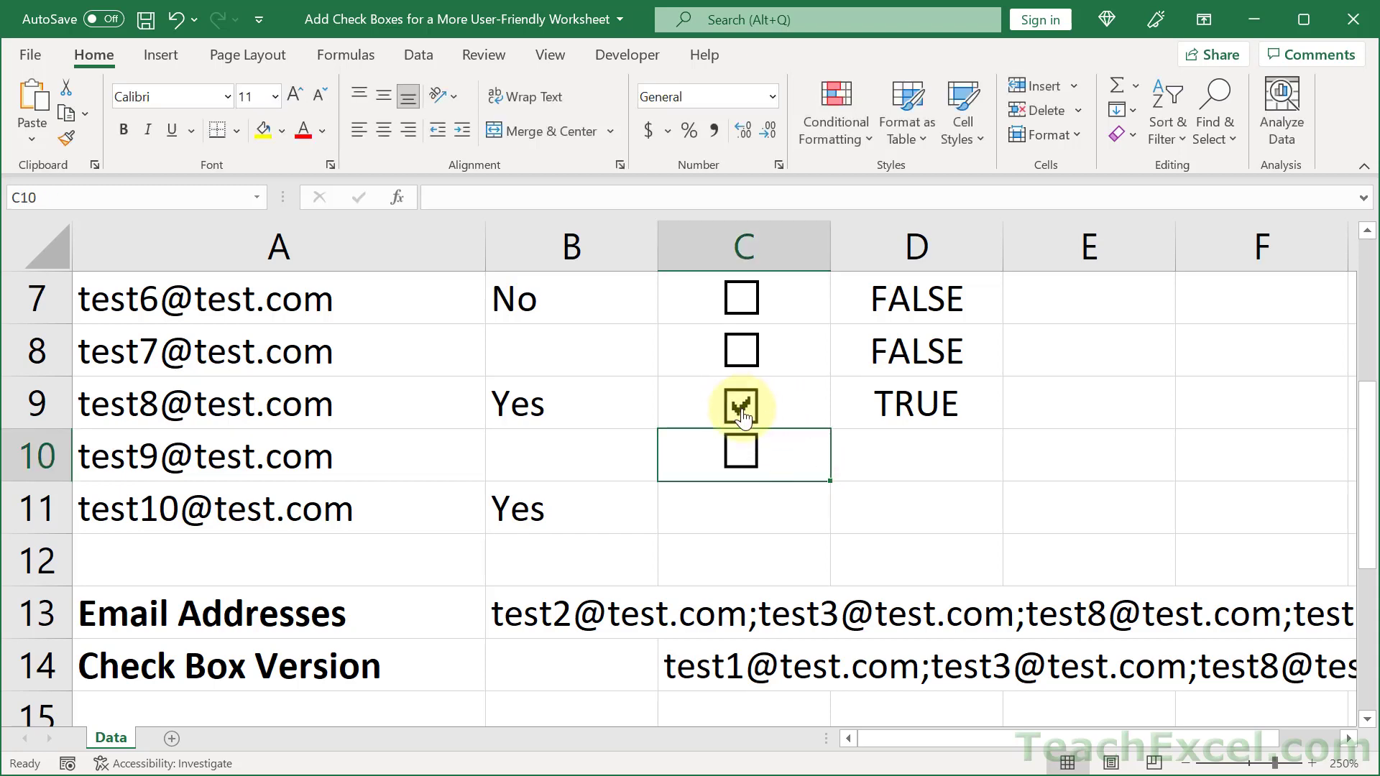
left_click(743, 417)
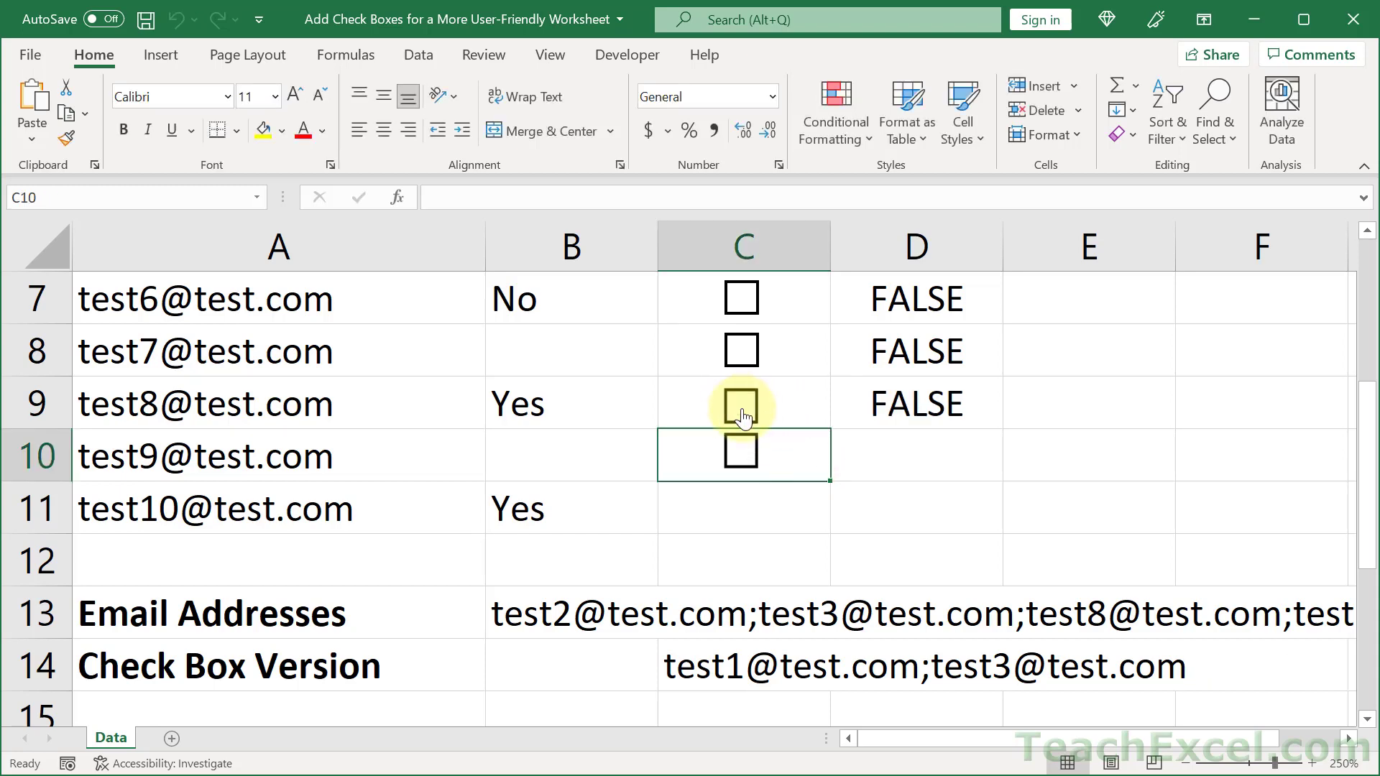
left_click(744, 417)
left_click(744, 417)
left_click(744, 417)
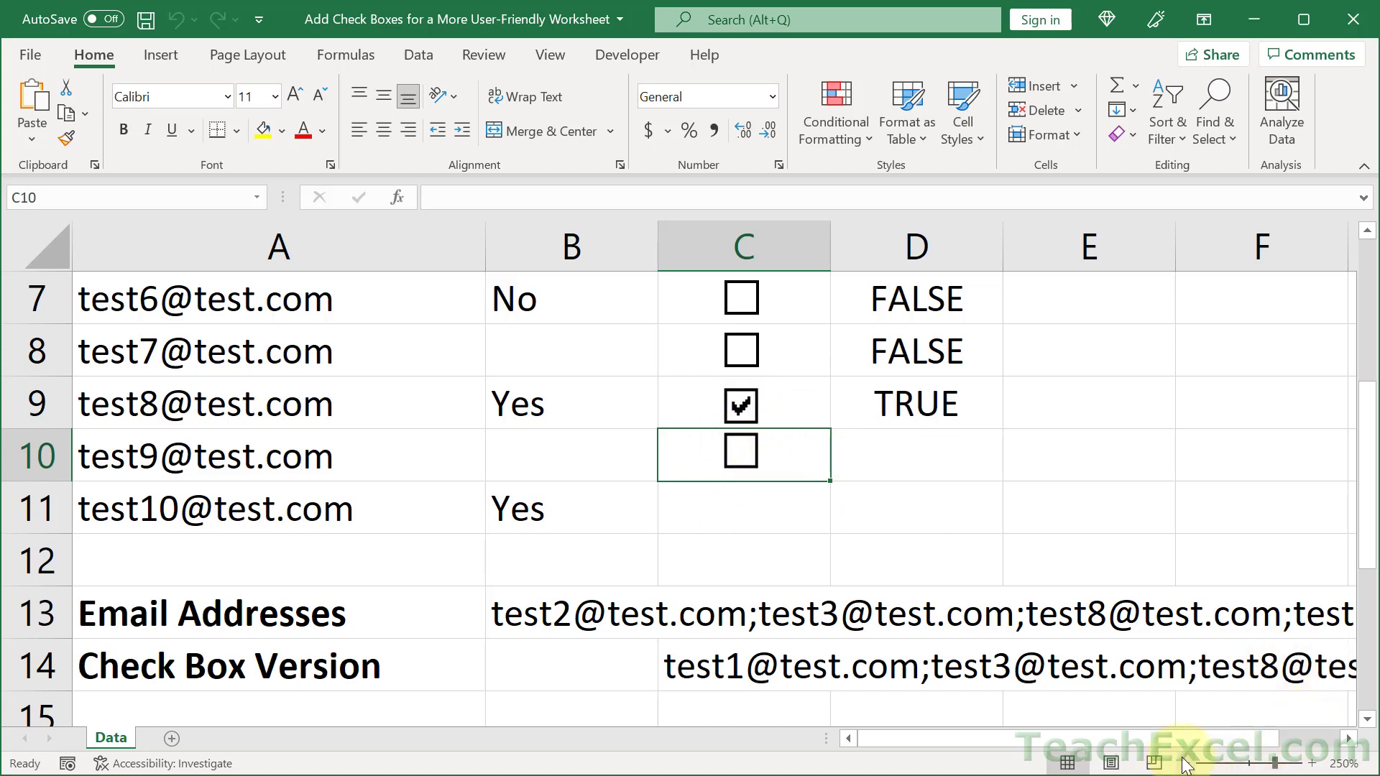
Step: Review the Check Box Version formula in C14, close it unchanged, and clear the cell
scroll(1186, 768, "down", 4, "ctrl")
scroll(1186, 767, "down", 6, "ctrl")
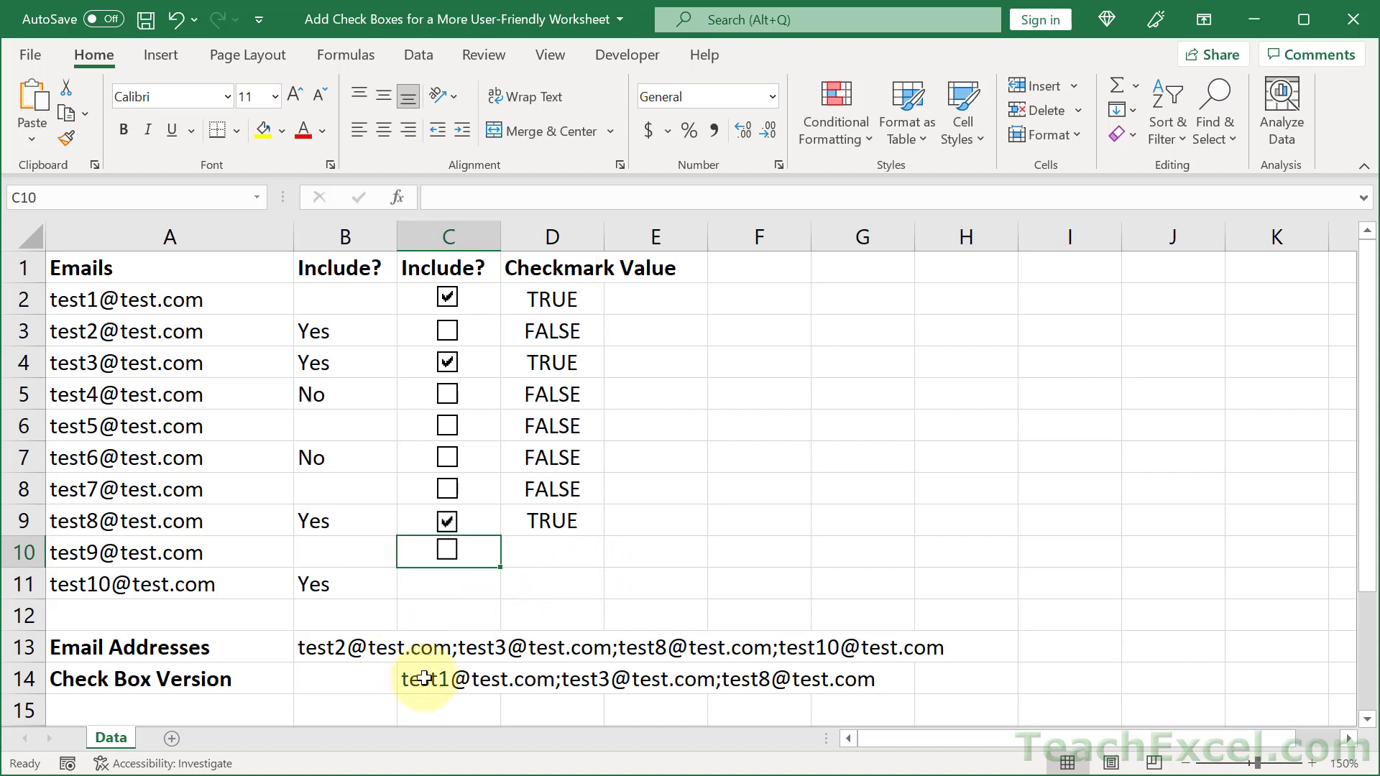
left_click(424, 679)
double_click(425, 679)
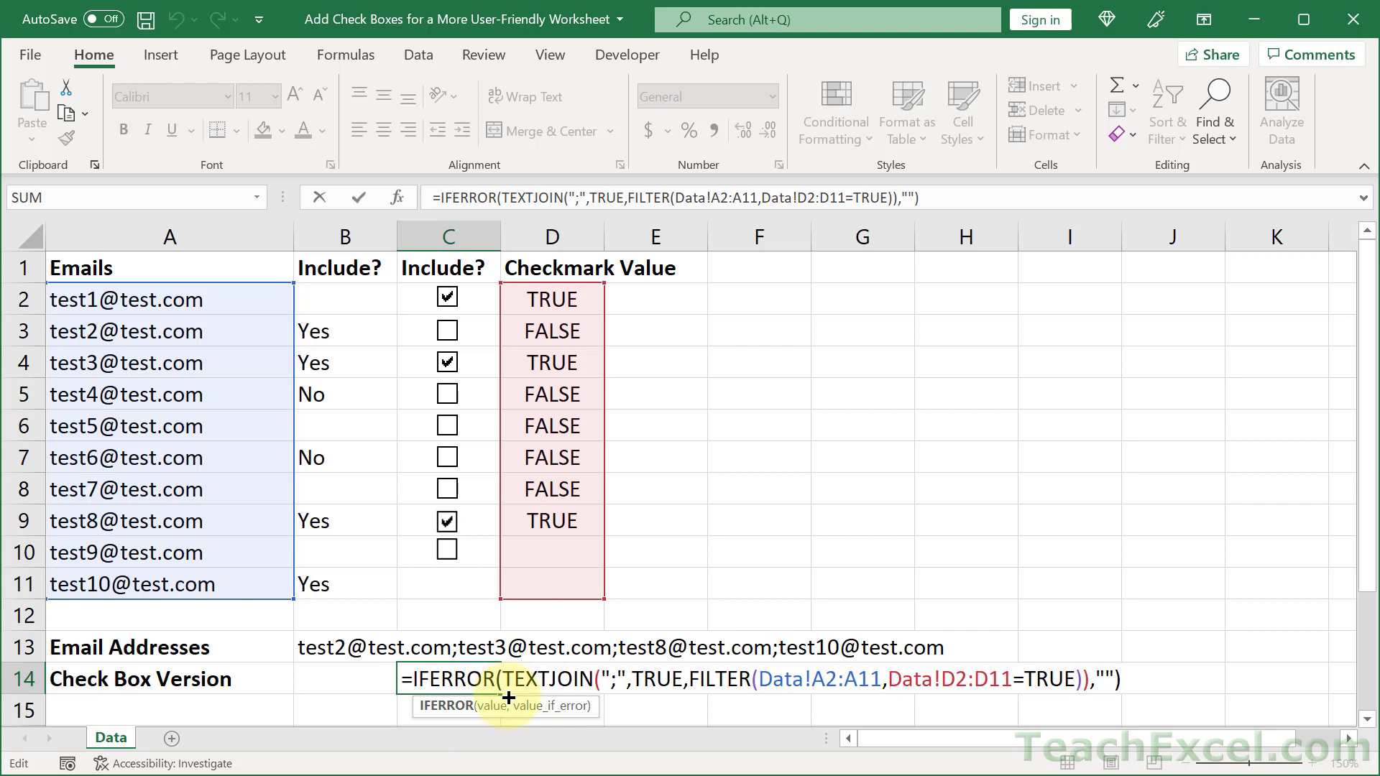
key("ctrl+Return")
key("Delete")
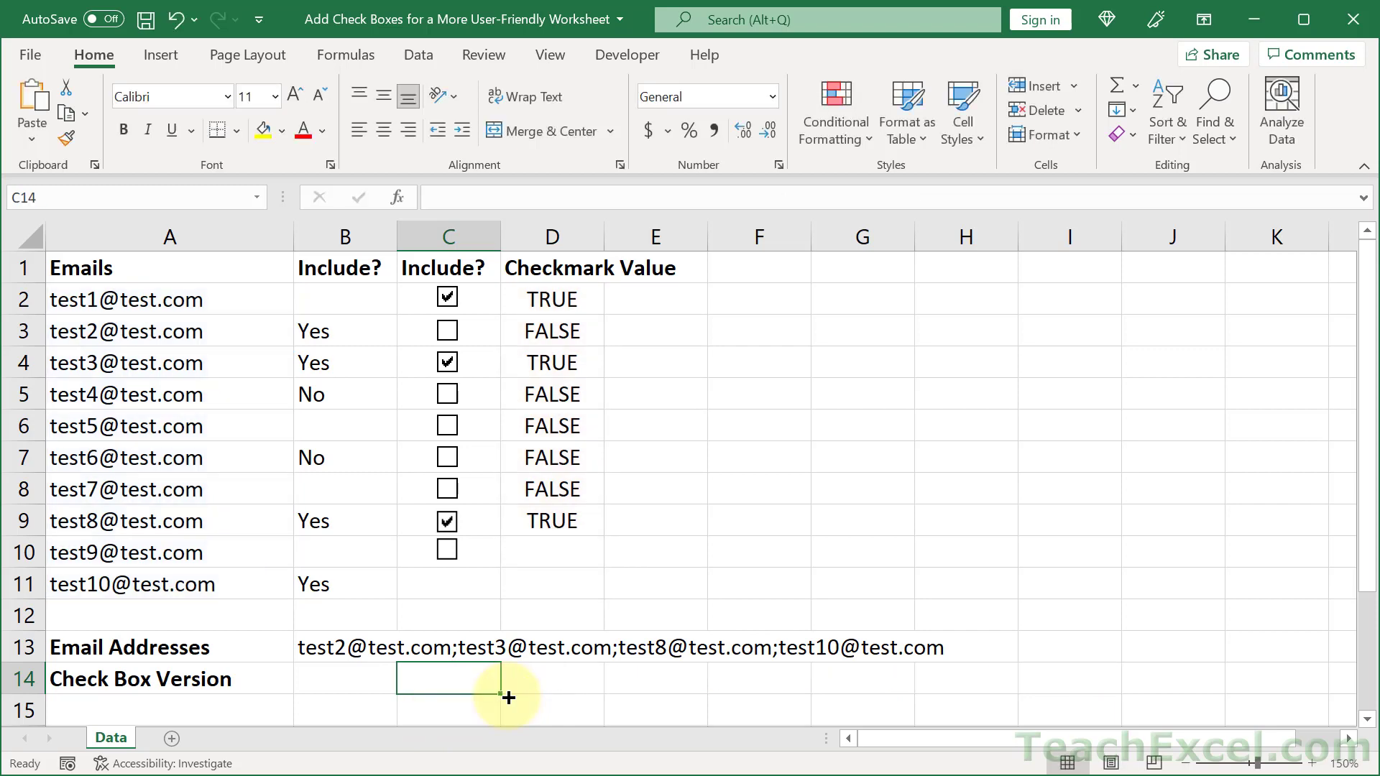
Step: Start an IFERROR formula in C14 with an empty string "" as the error value and the value argument left open
type("=if")
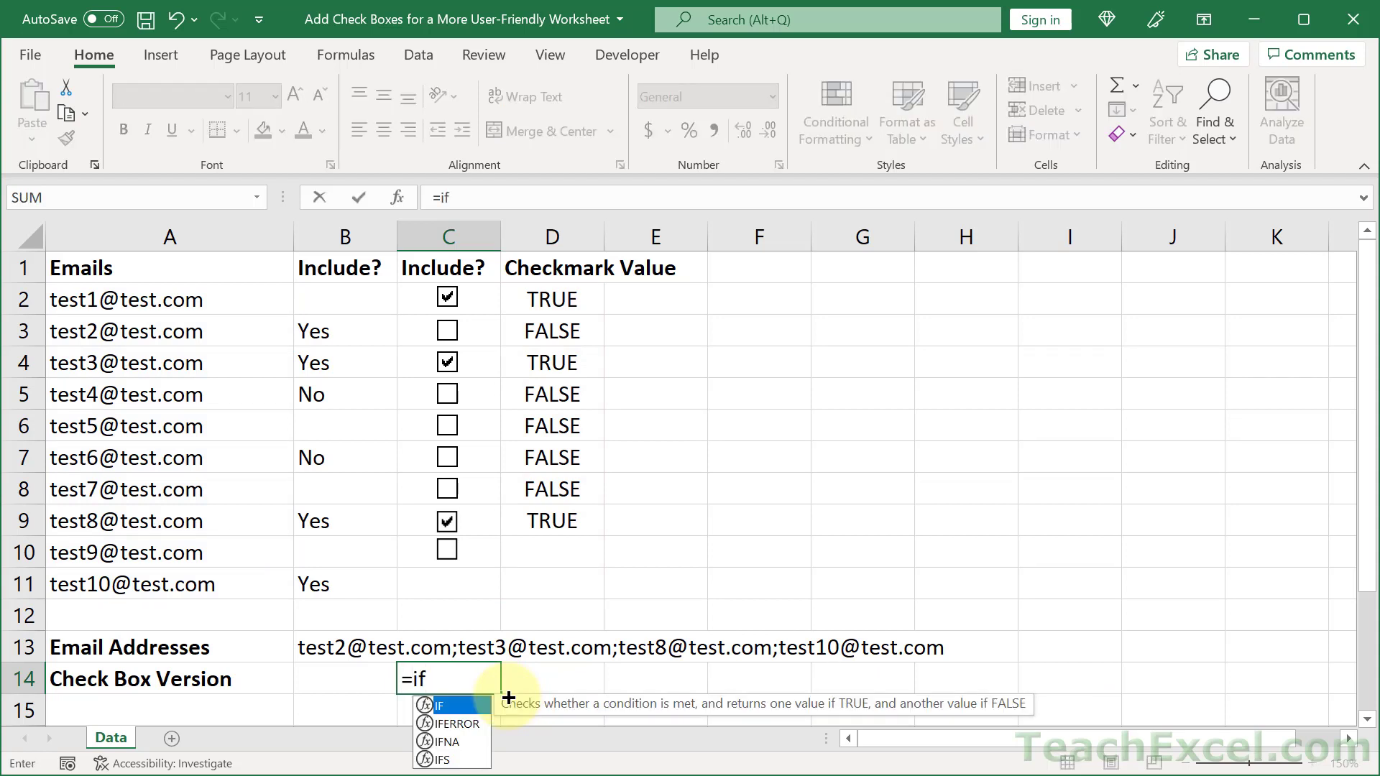
key("Down")
key("Tab")
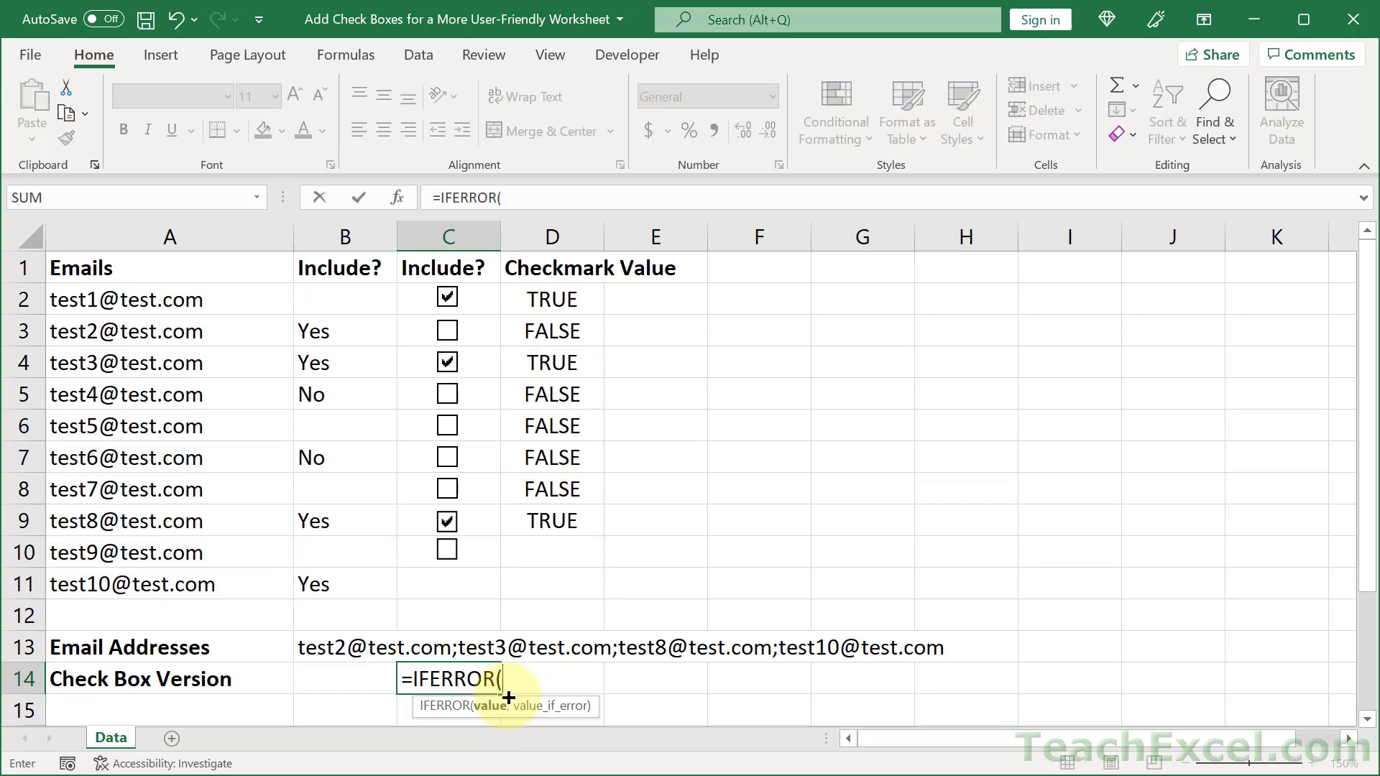
type(",\"\")")
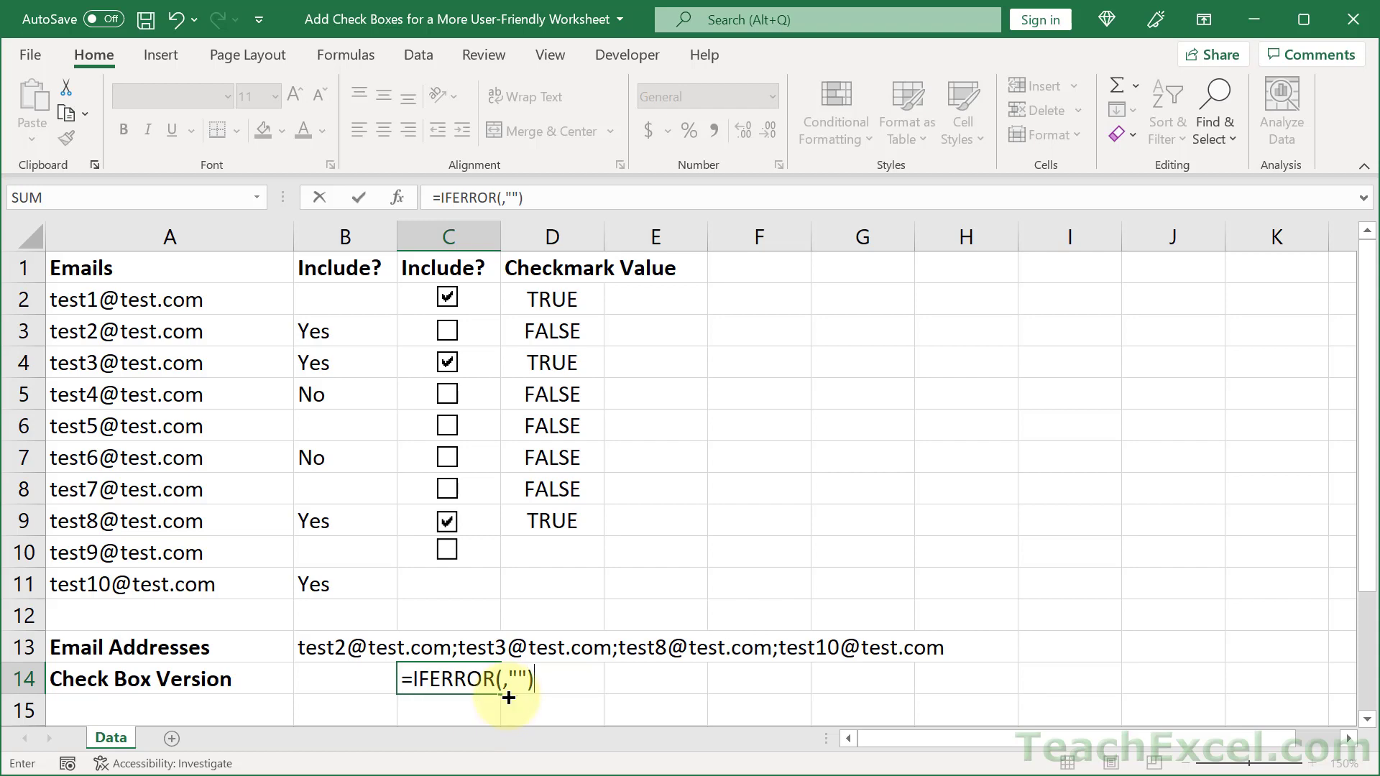
left_click(502, 680)
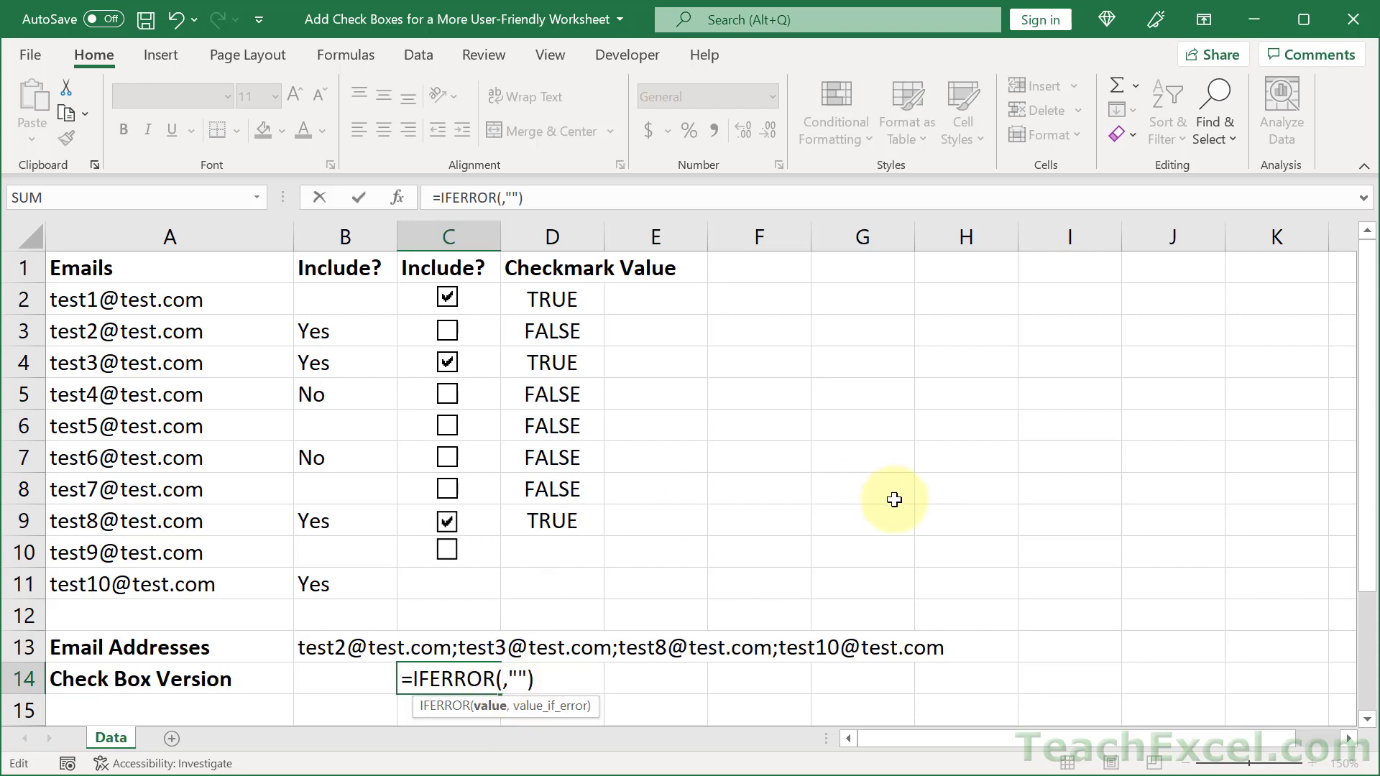
Step: Nest TEXTJOIN as the IFERROR value, with ";" as the delimiter and true for ignoring empty cells
type("text")
key("Down")
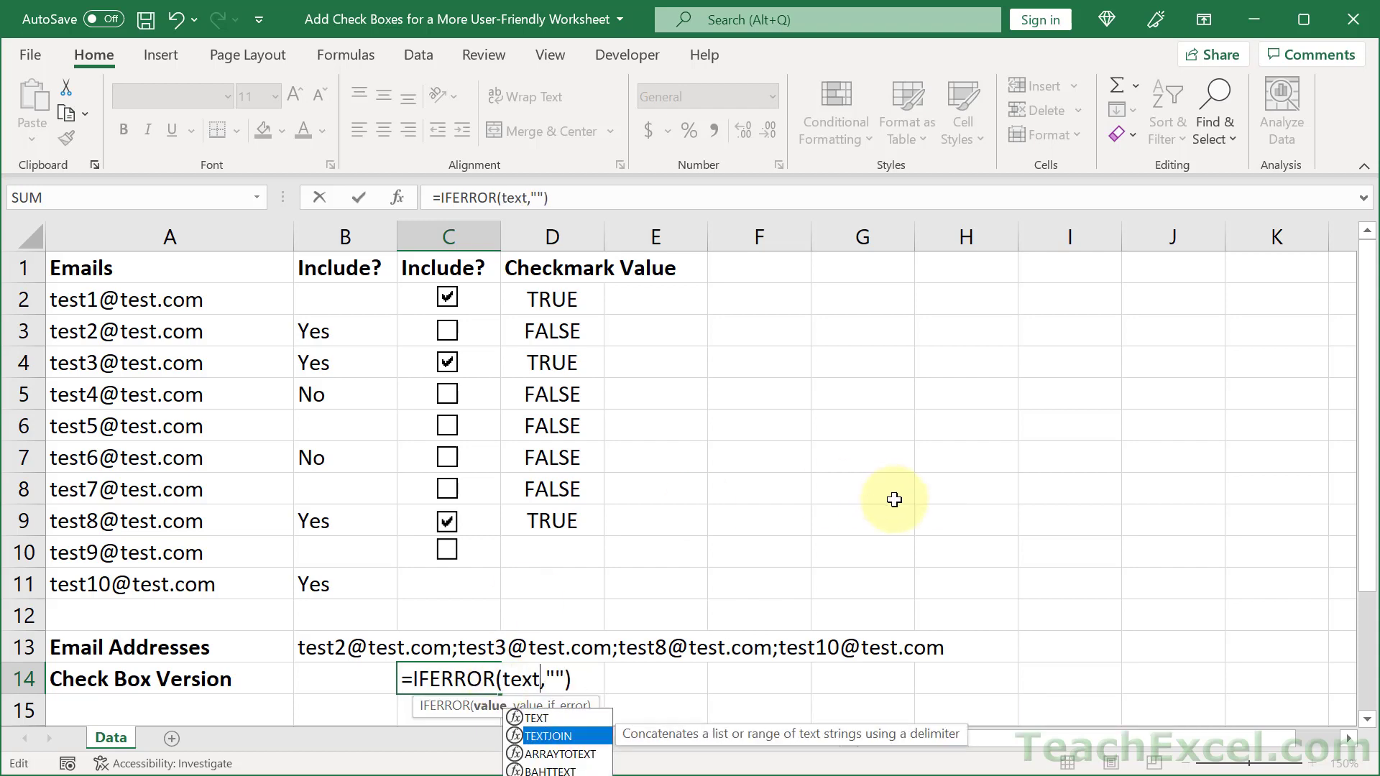
key("Tab")
type("\"")
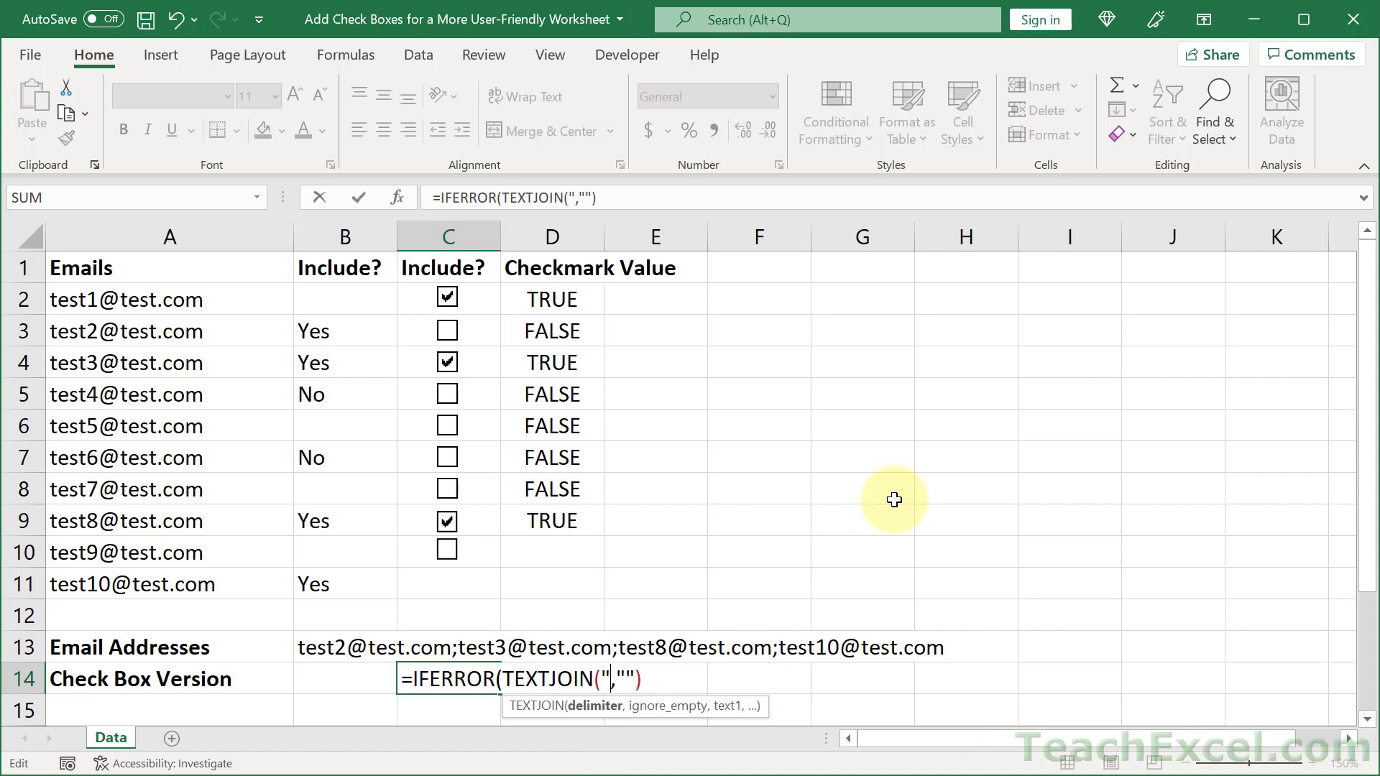
type(";\"")
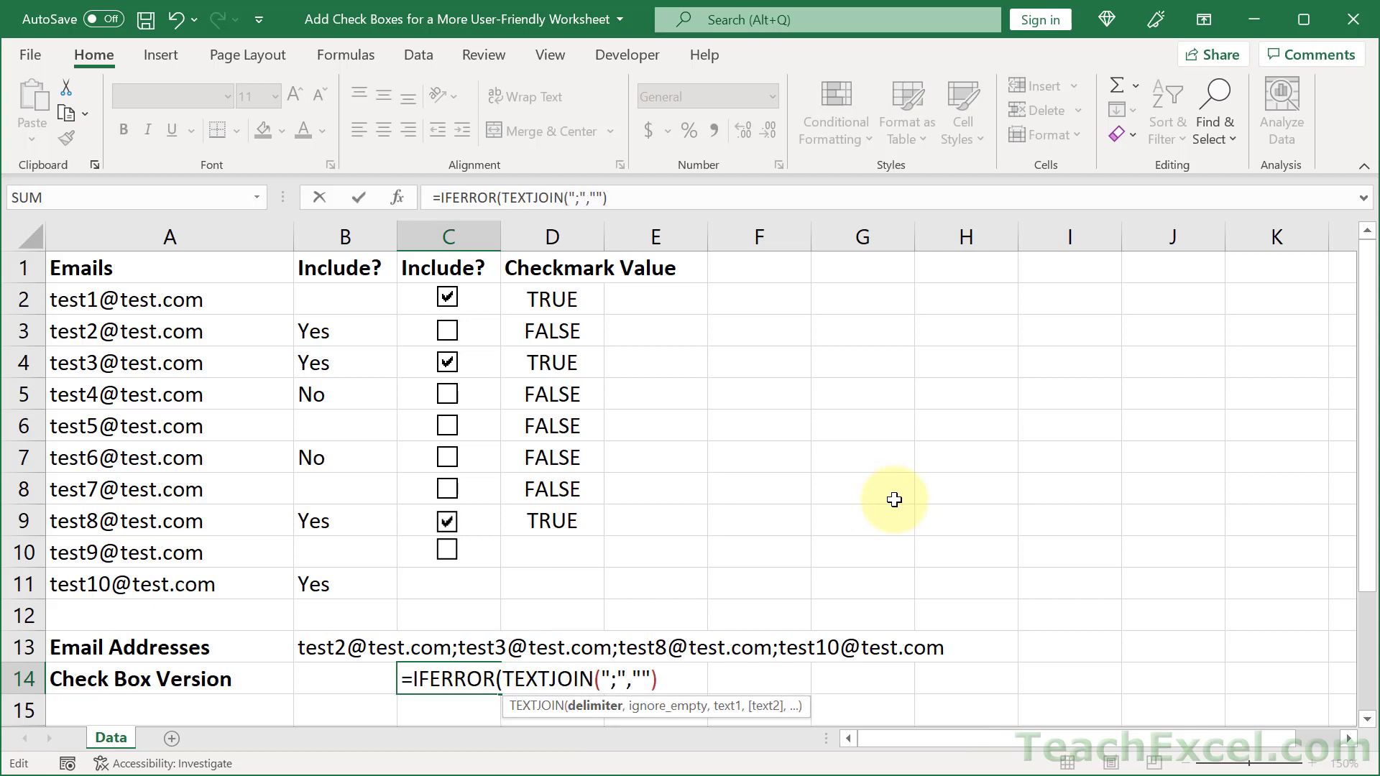
type(",true,")
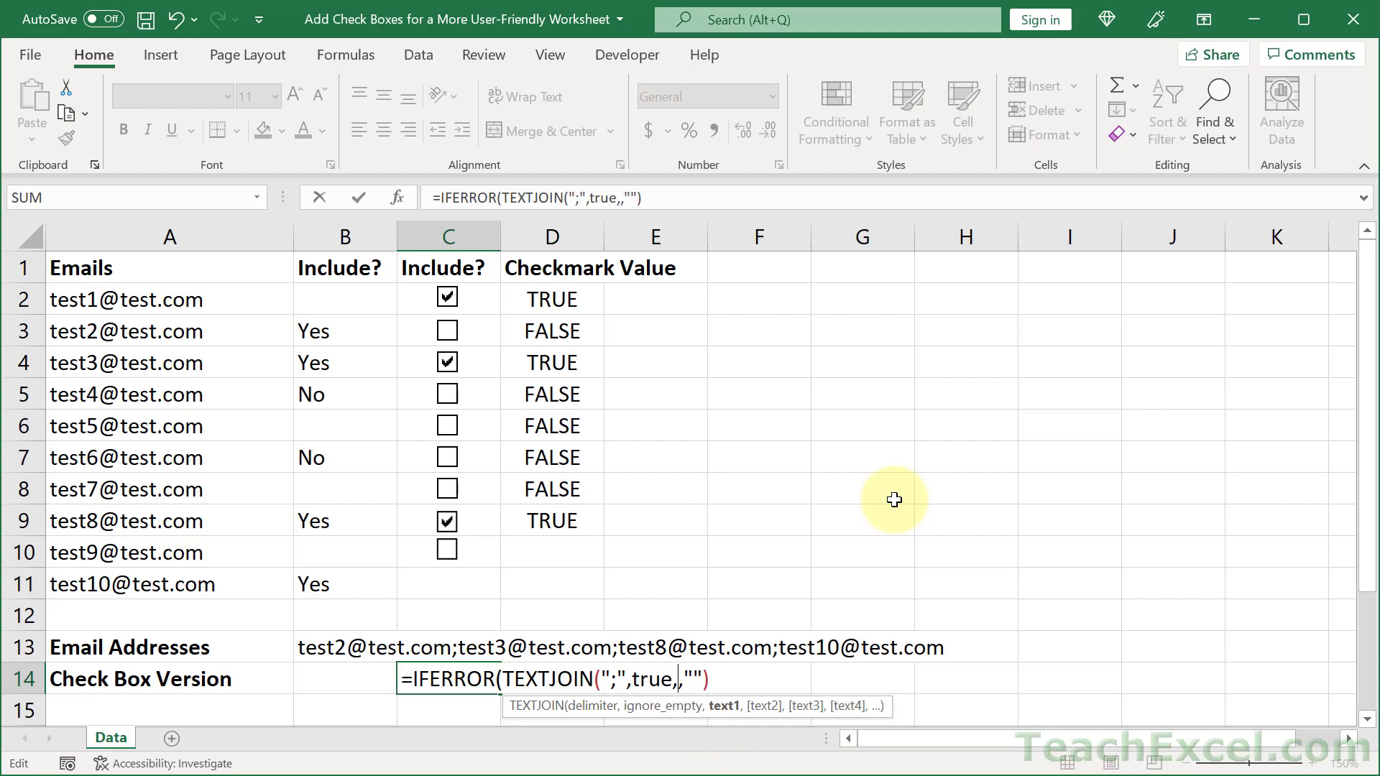
Step: Add FILTER(A2:A11,D2:D11=TRUE) as the TEXTJOIN text and complete the formula in C14
type("filt")
key("Tab")
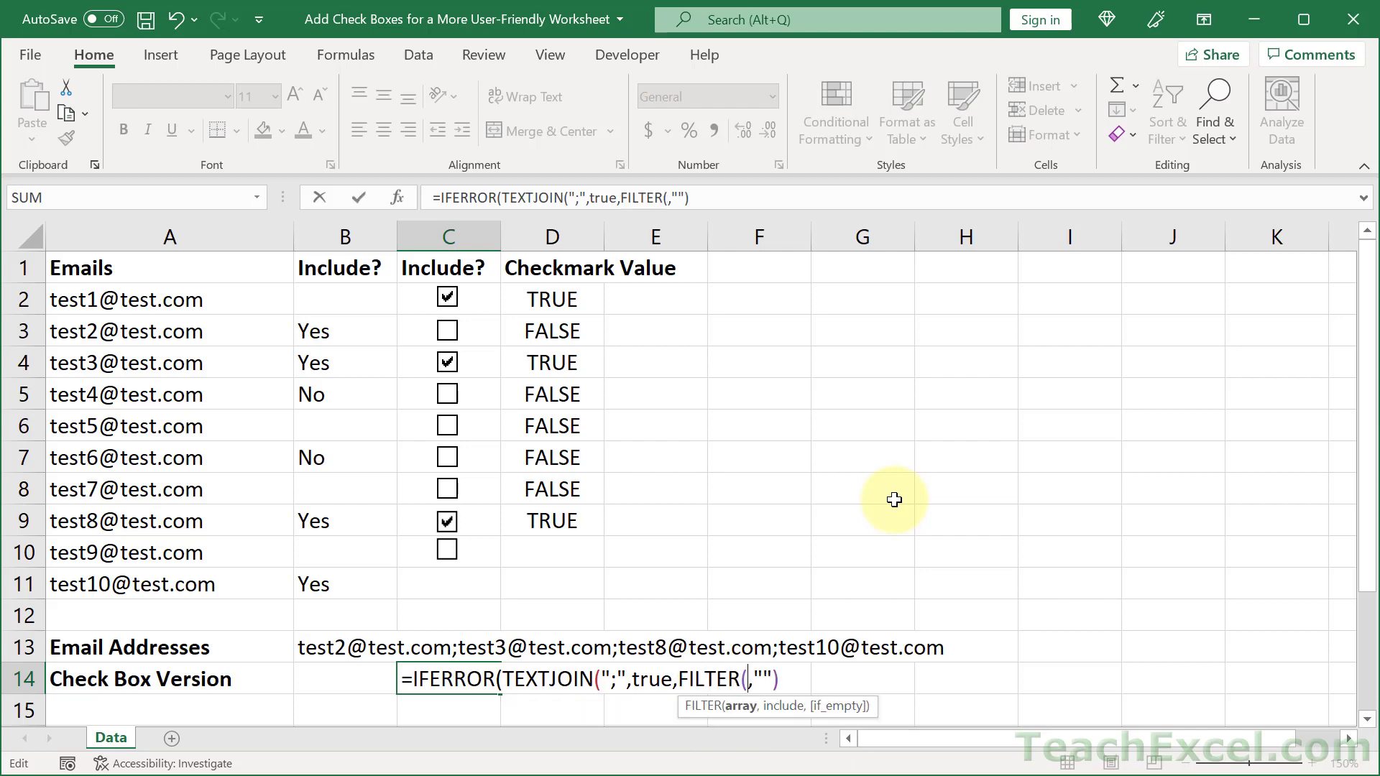
left_click(128, 303)
left_click_drag(127, 303, 170, 589)
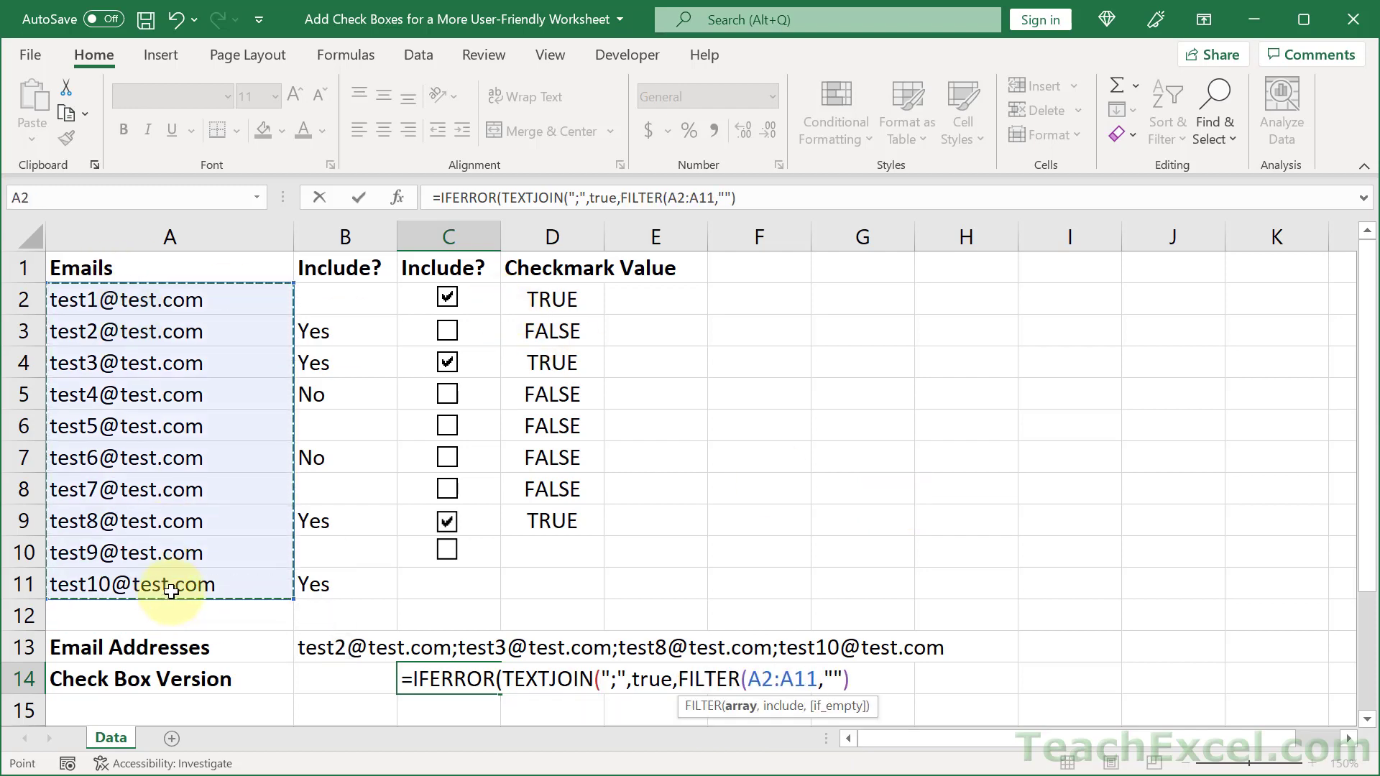
type(",")
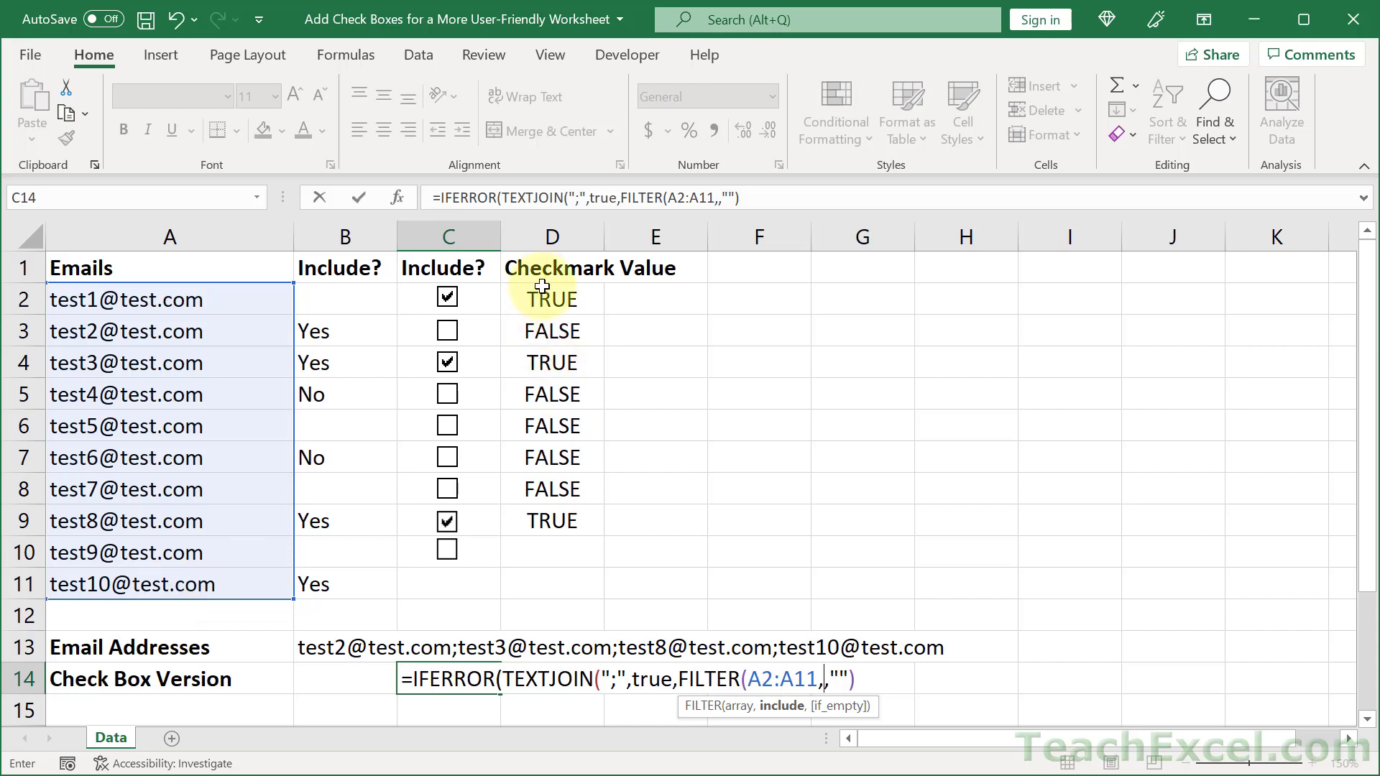
left_click_drag(542, 294, 540, 582)
type("=TRUE")
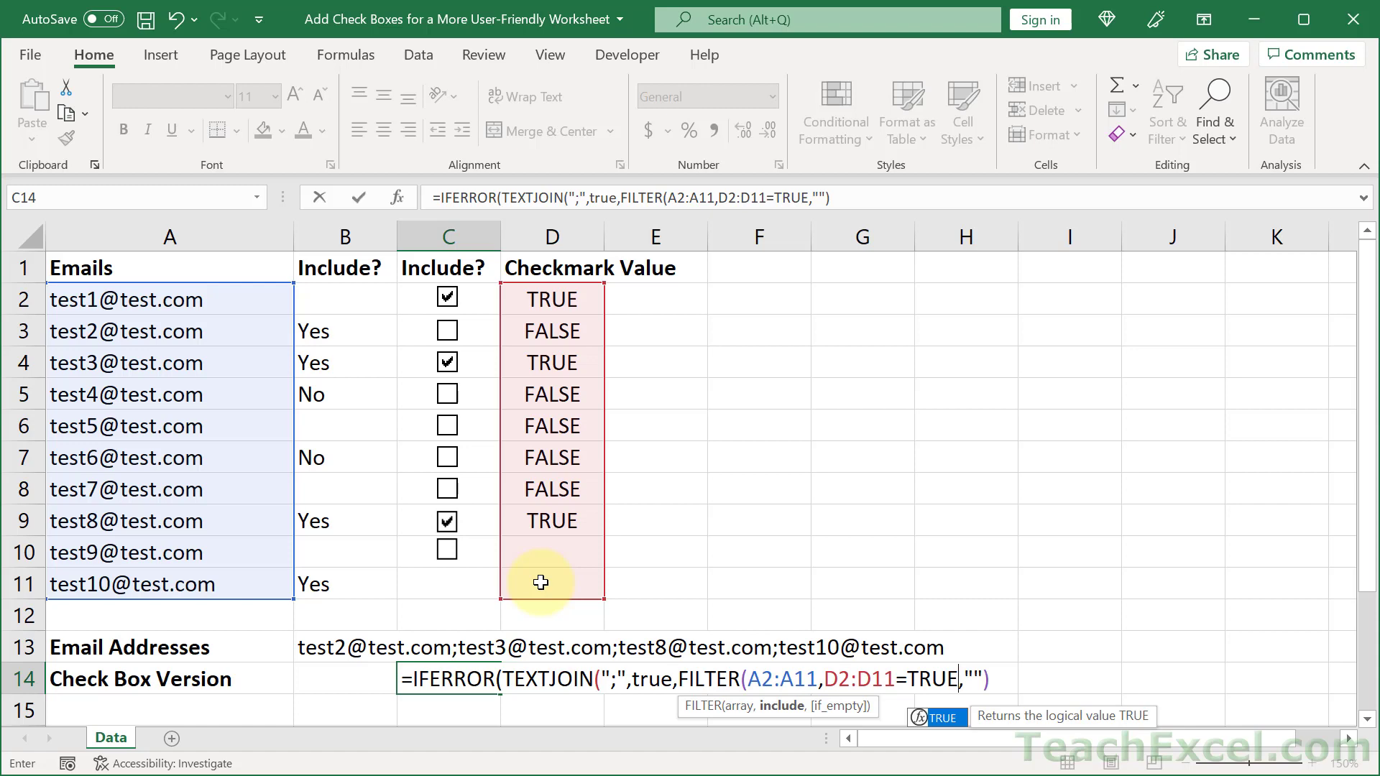
type("))")
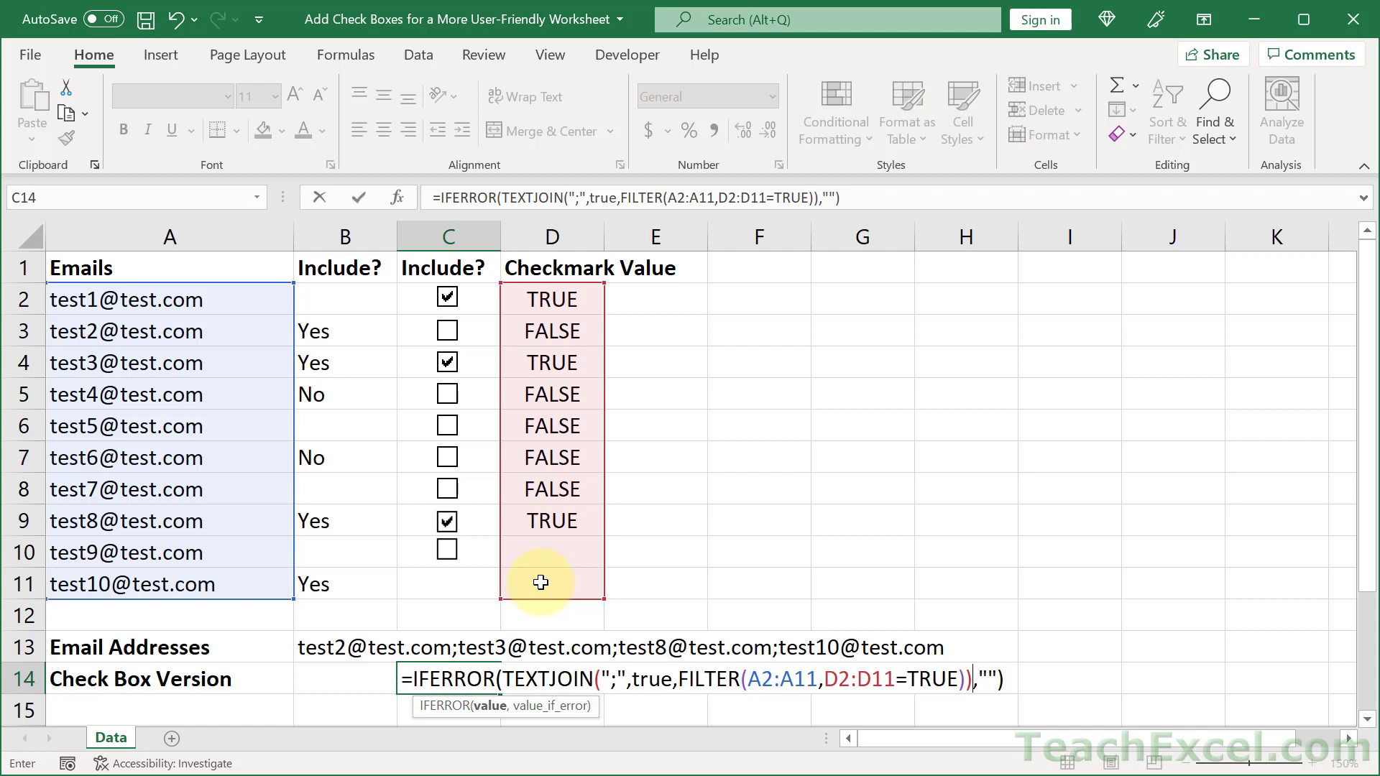
key("Return")
Step: Untick the check boxes in C9, C4 and C2 to test the joined email list
left_click(446, 528)
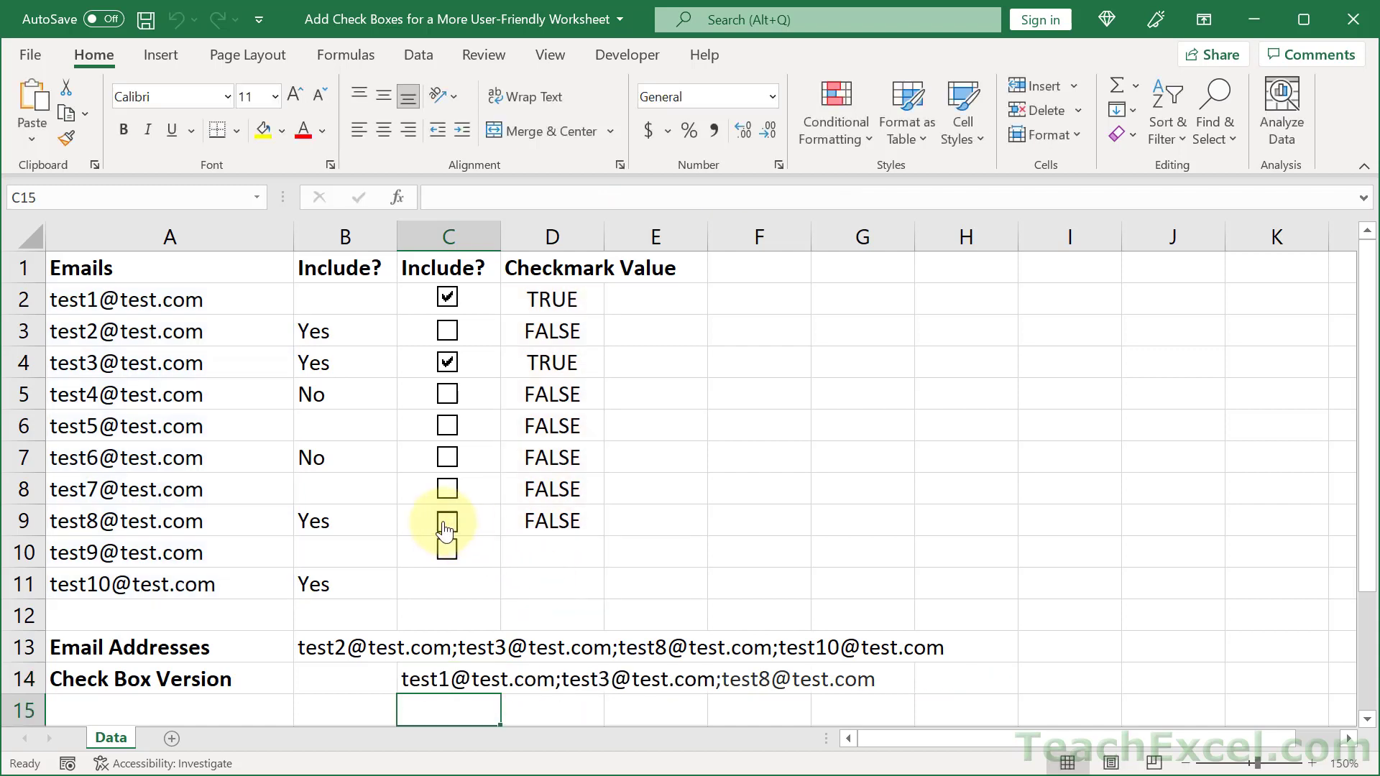
left_click(448, 362)
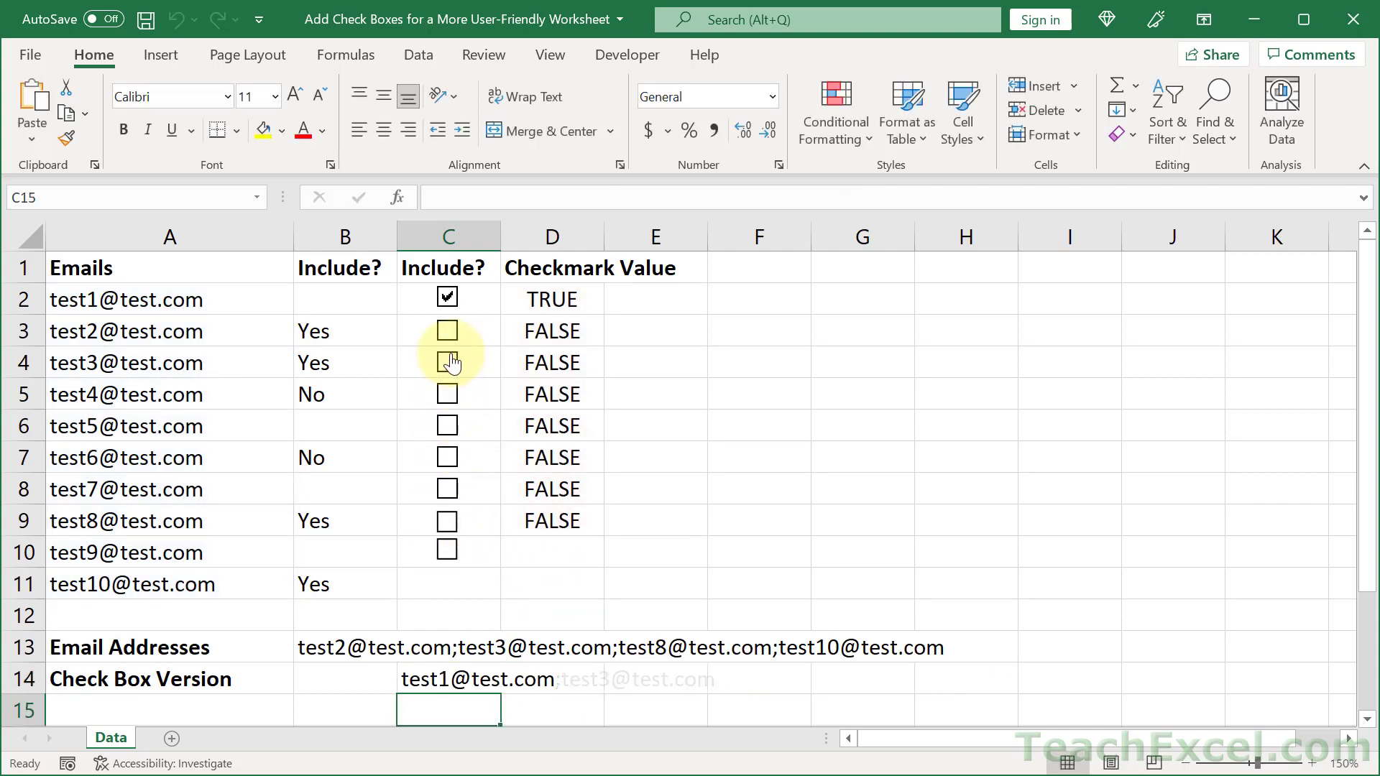
left_click(447, 297)
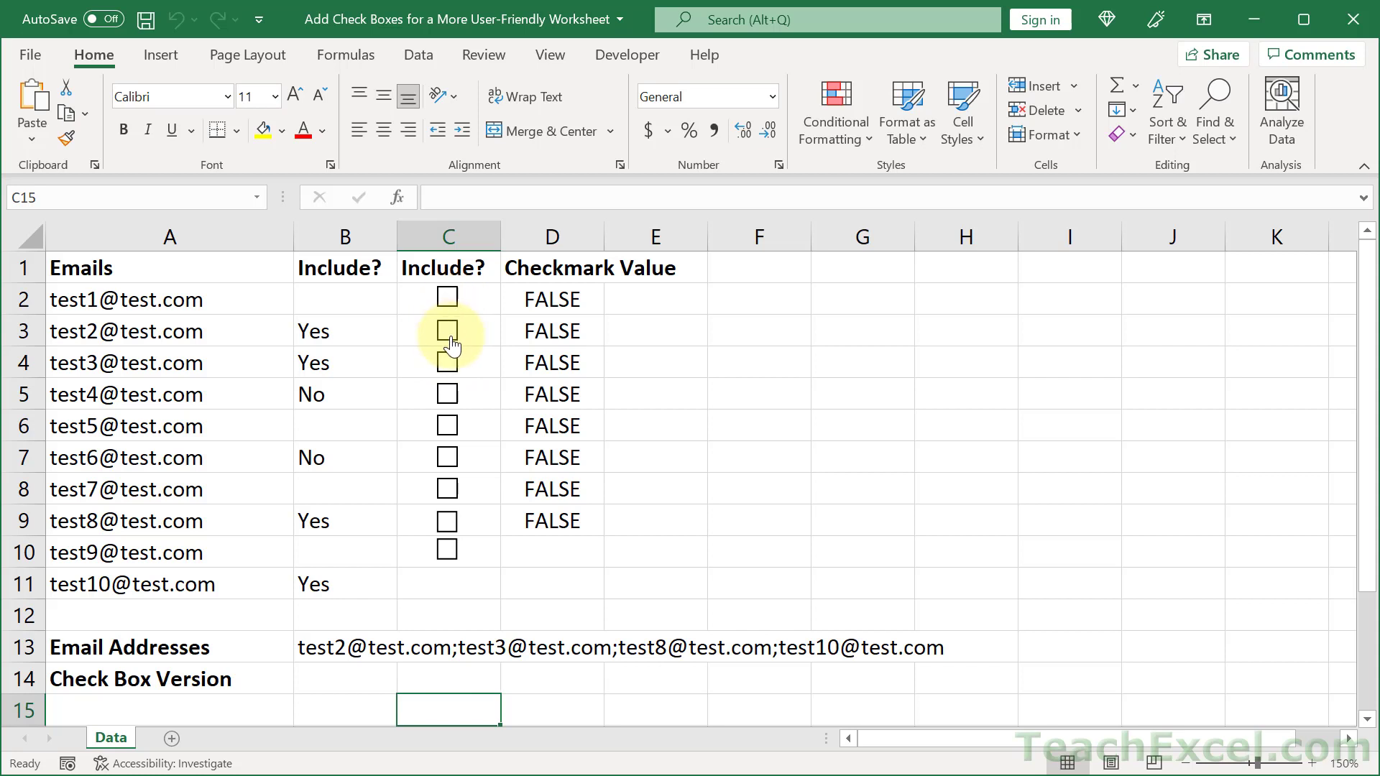
Step: Tick the check boxes in C3, C4, C5 and C6 to test the joined email list
left_click(447, 331)
left_click(447, 362)
left_click(447, 394)
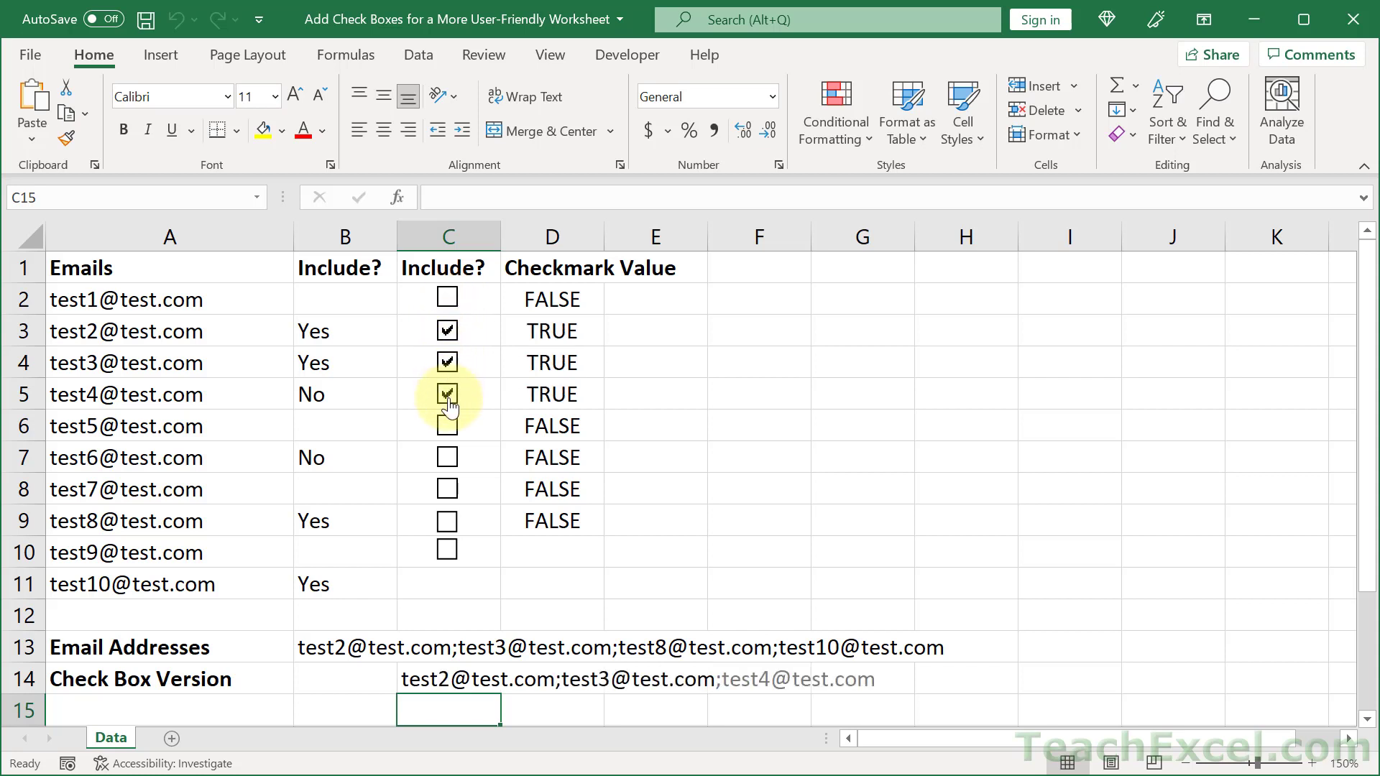
left_click(447, 426)
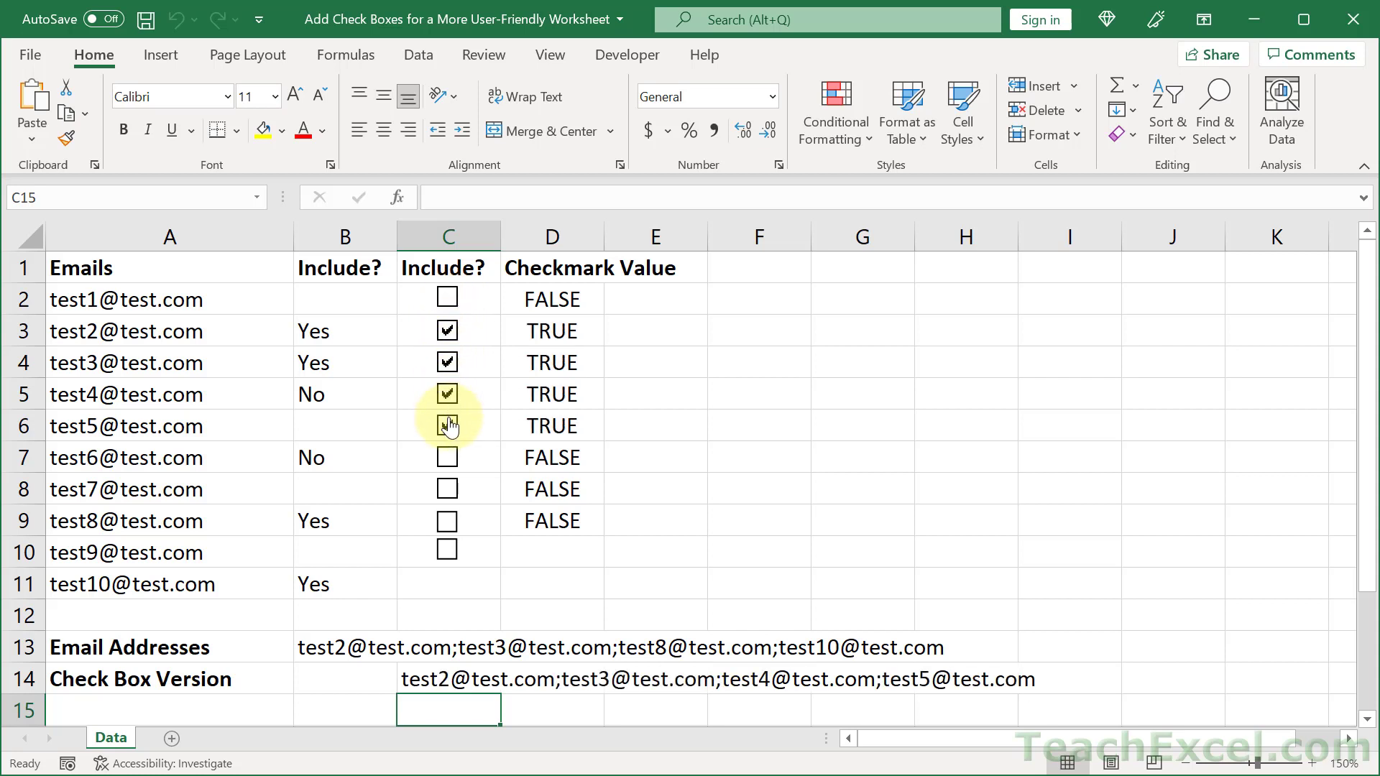
Step: Hide column D, which holds the linked Checkmark Value cells
left_click(567, 236)
right_click(566, 236)
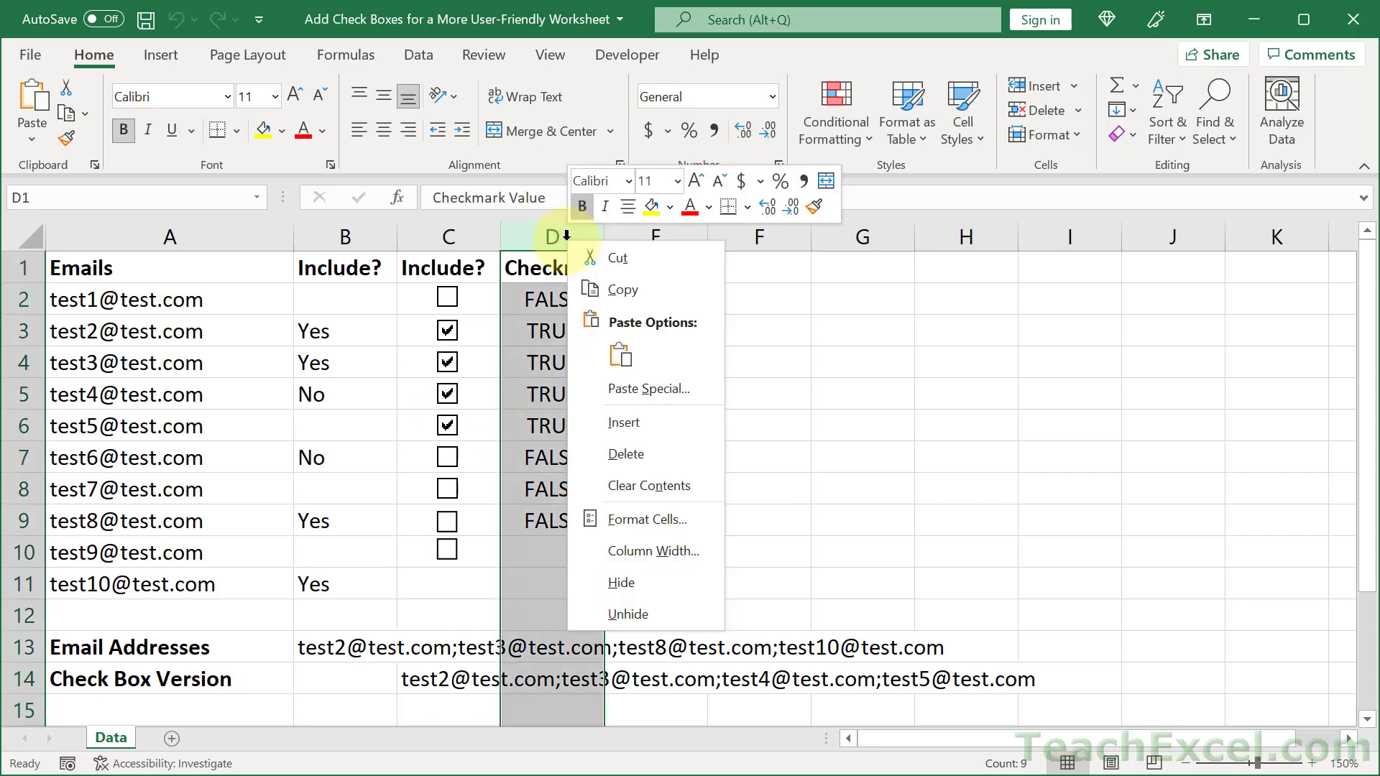
left_click(667, 577)
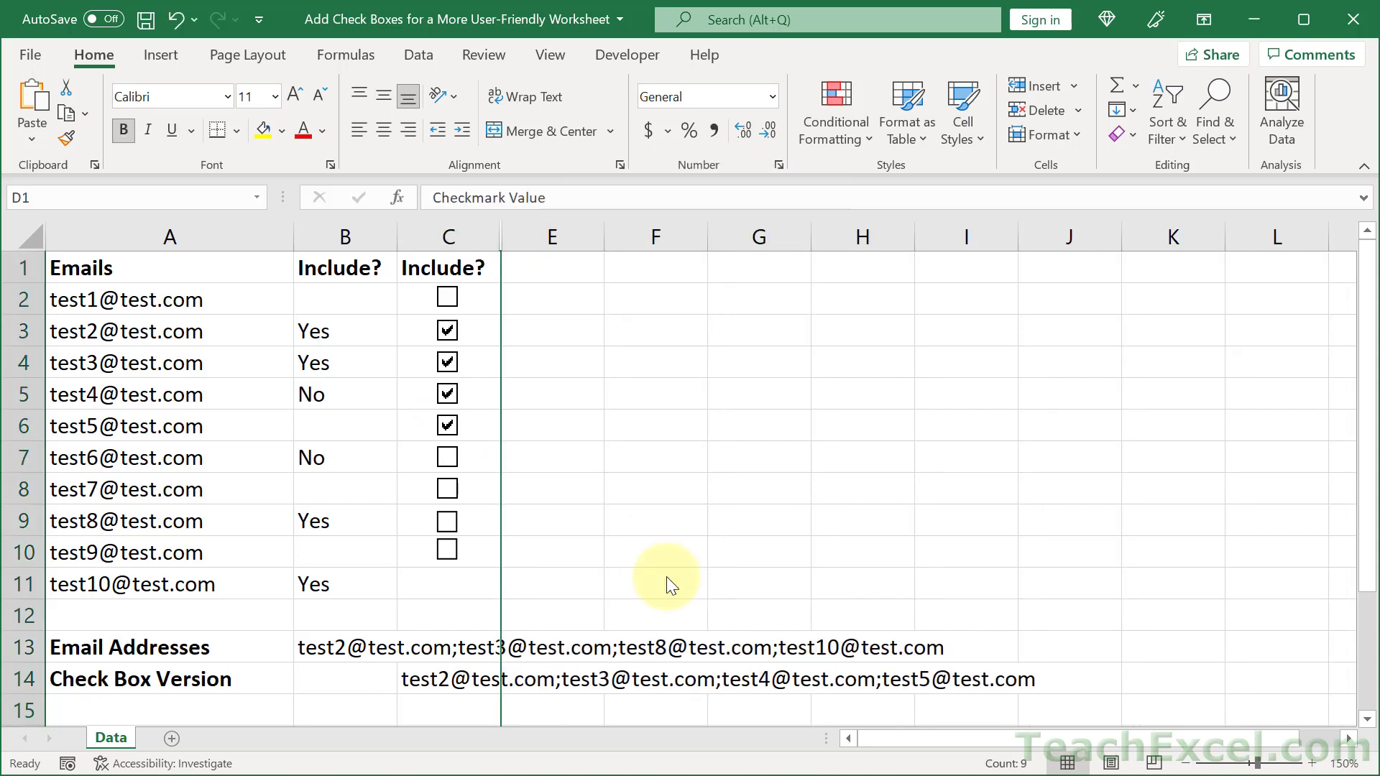
left_click(596, 431)
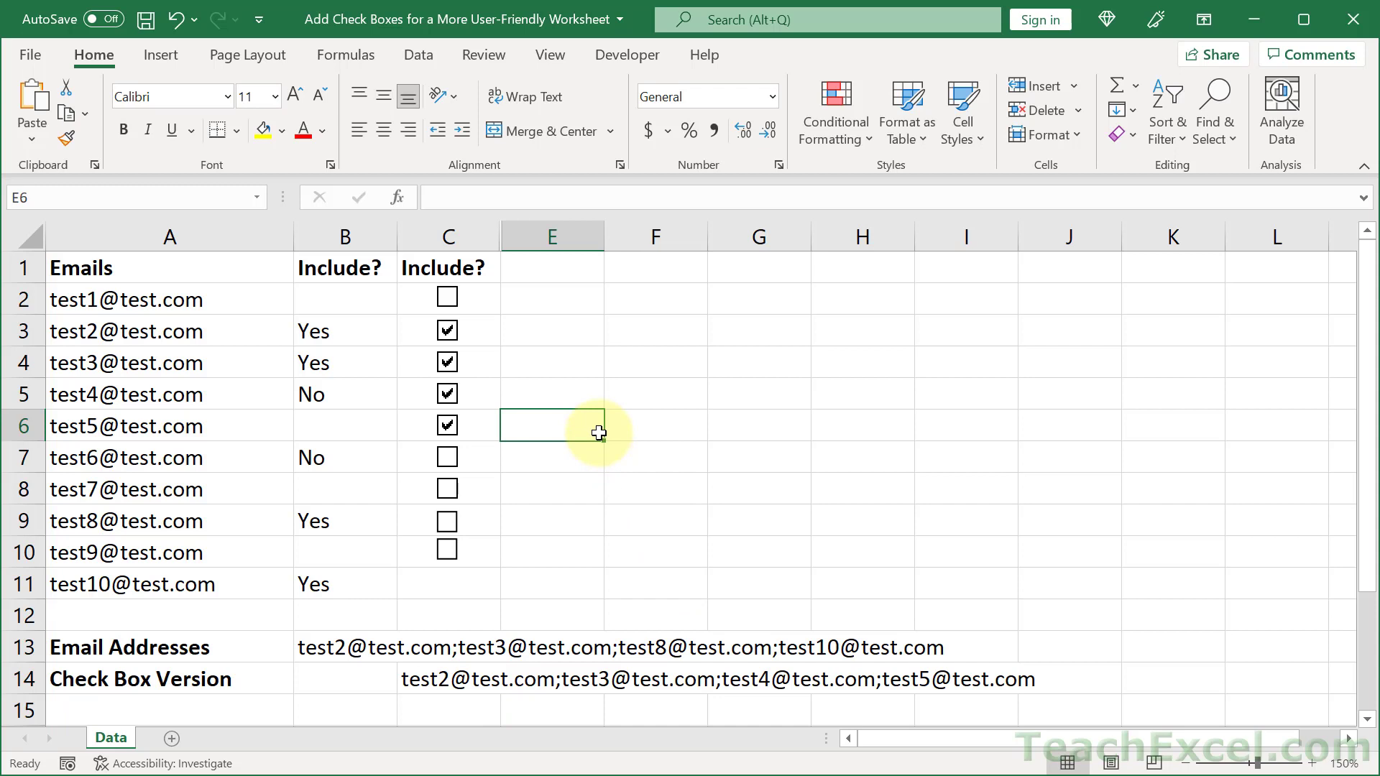
Step: Delete column B with the old Yes/No Include? entries
left_click(357, 236)
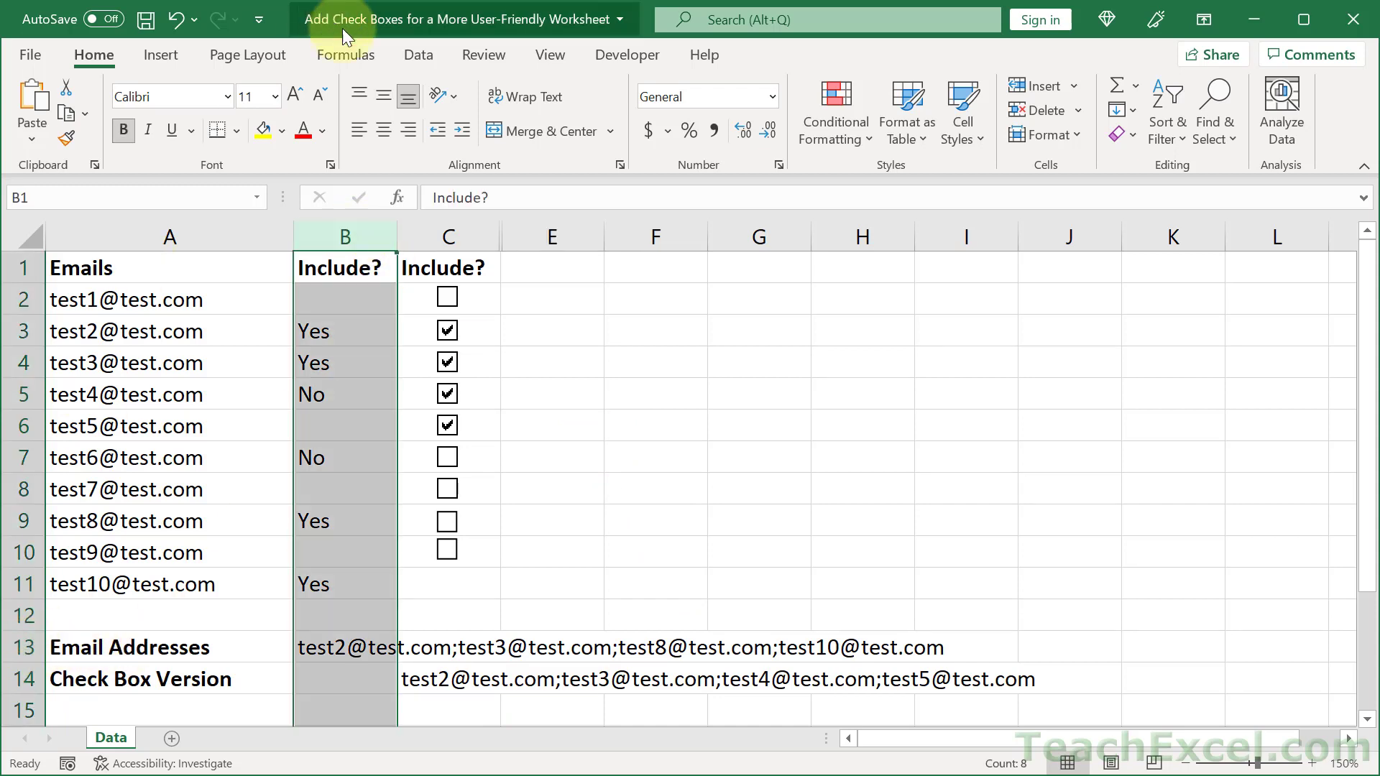
right_click(324, 227)
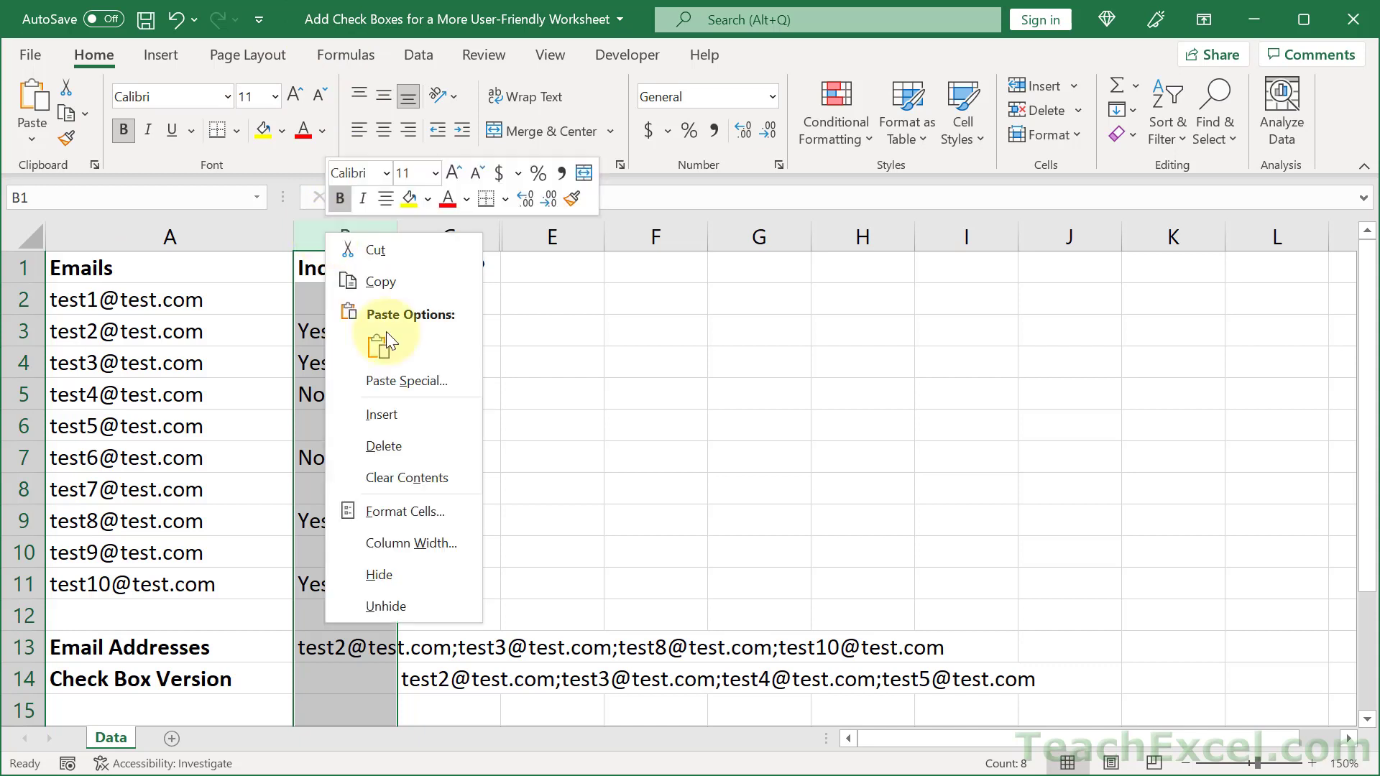
left_click(408, 437)
Step: Delete row 13 with the old Email Addresses result and clear the row selection
left_click(21, 648)
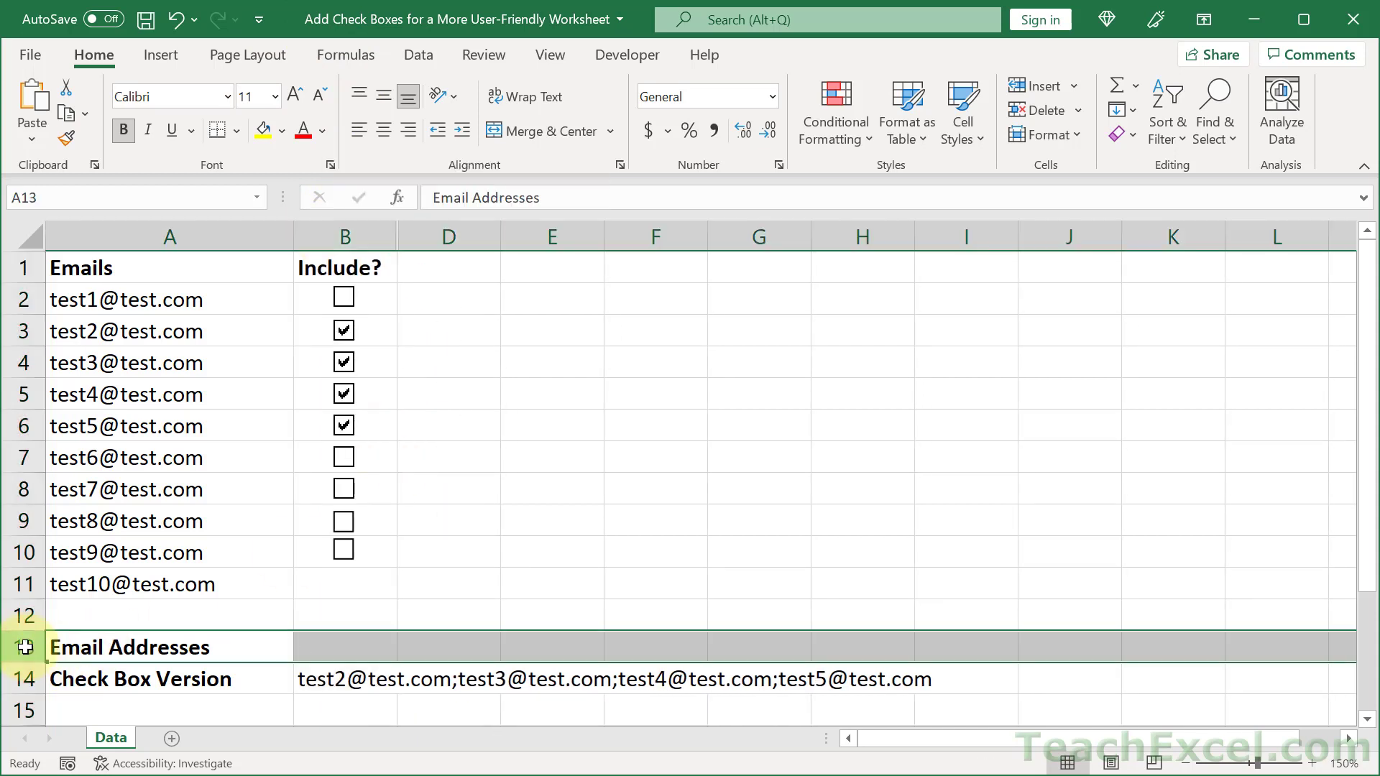
right_click(22, 648)
left_click(106, 775)
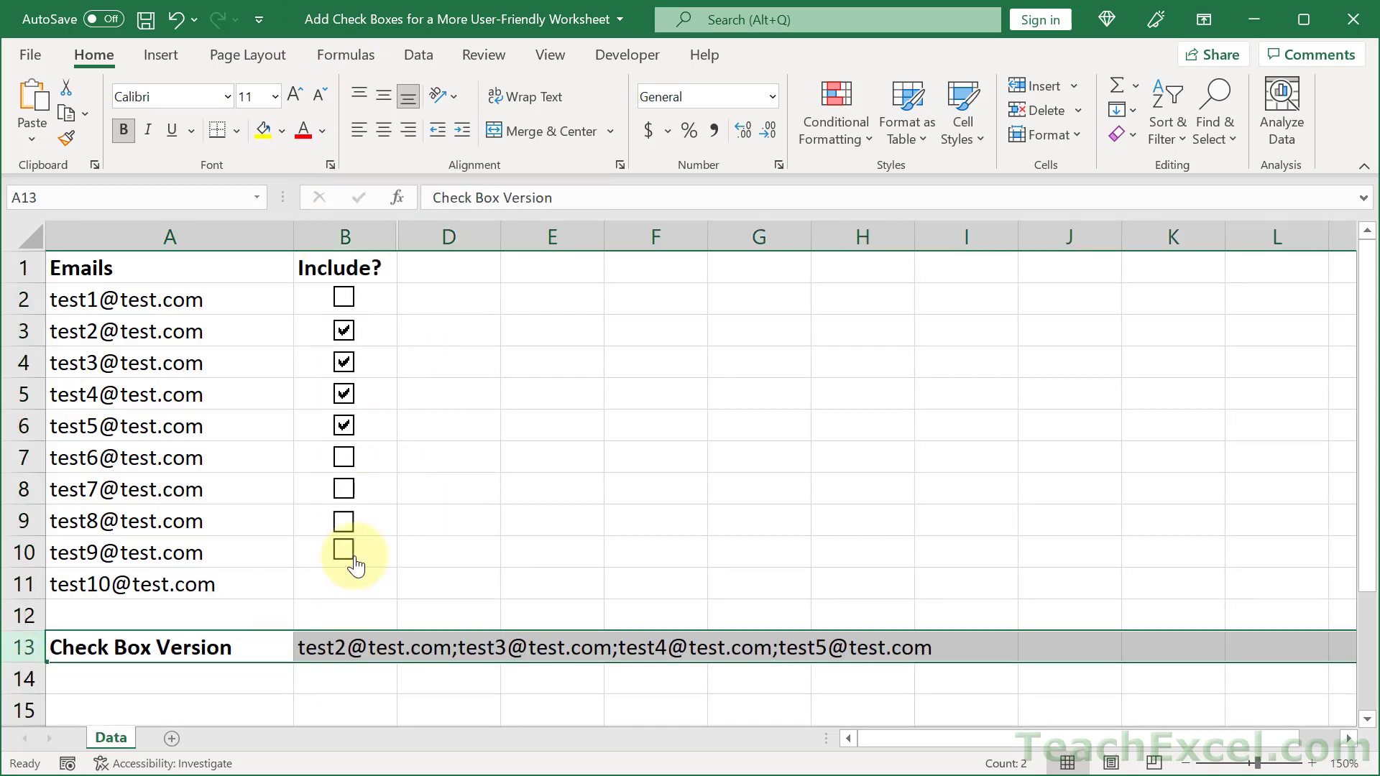
left_click(357, 613)
Step: Test the joined list by ticking and unticking the check box in B10, and tick those in B9, B8 and B7
left_click(343, 551)
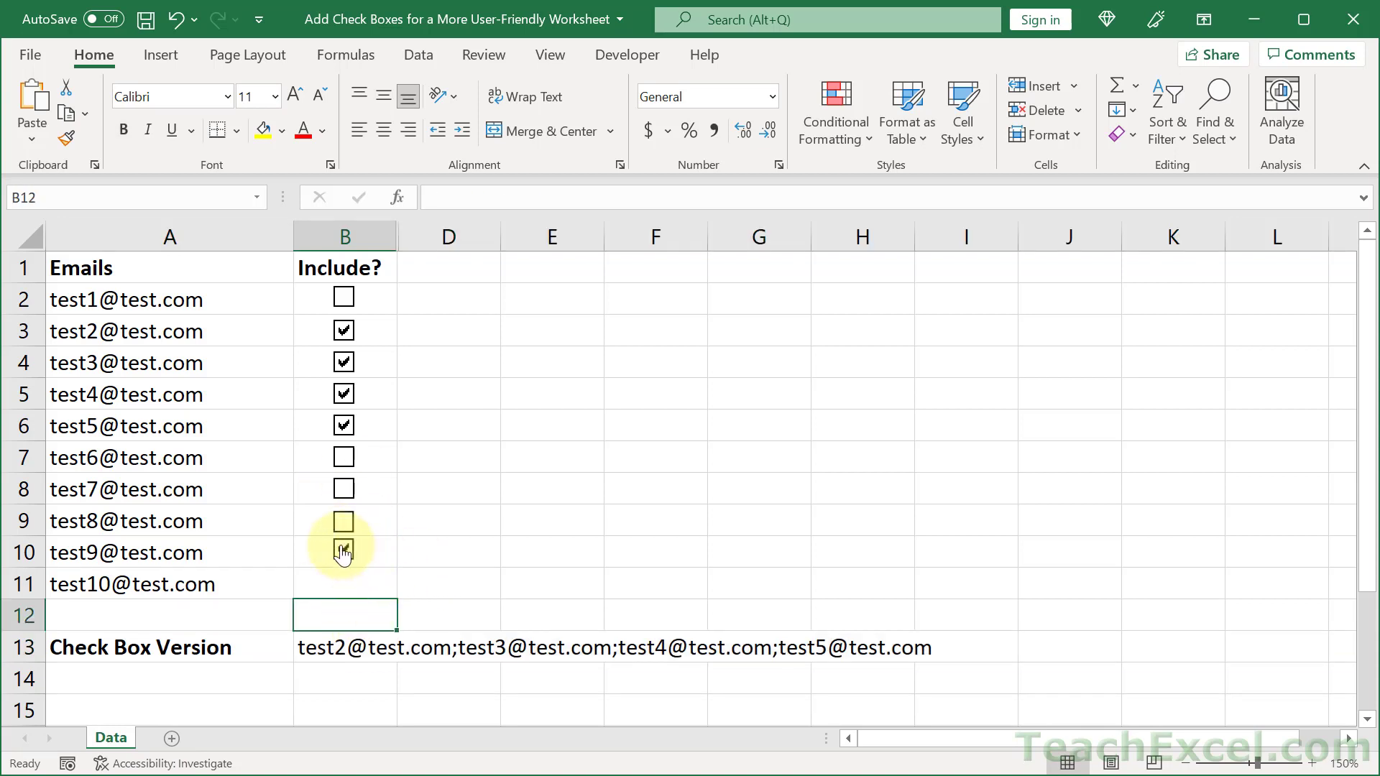
left_click(344, 551)
left_click(344, 522)
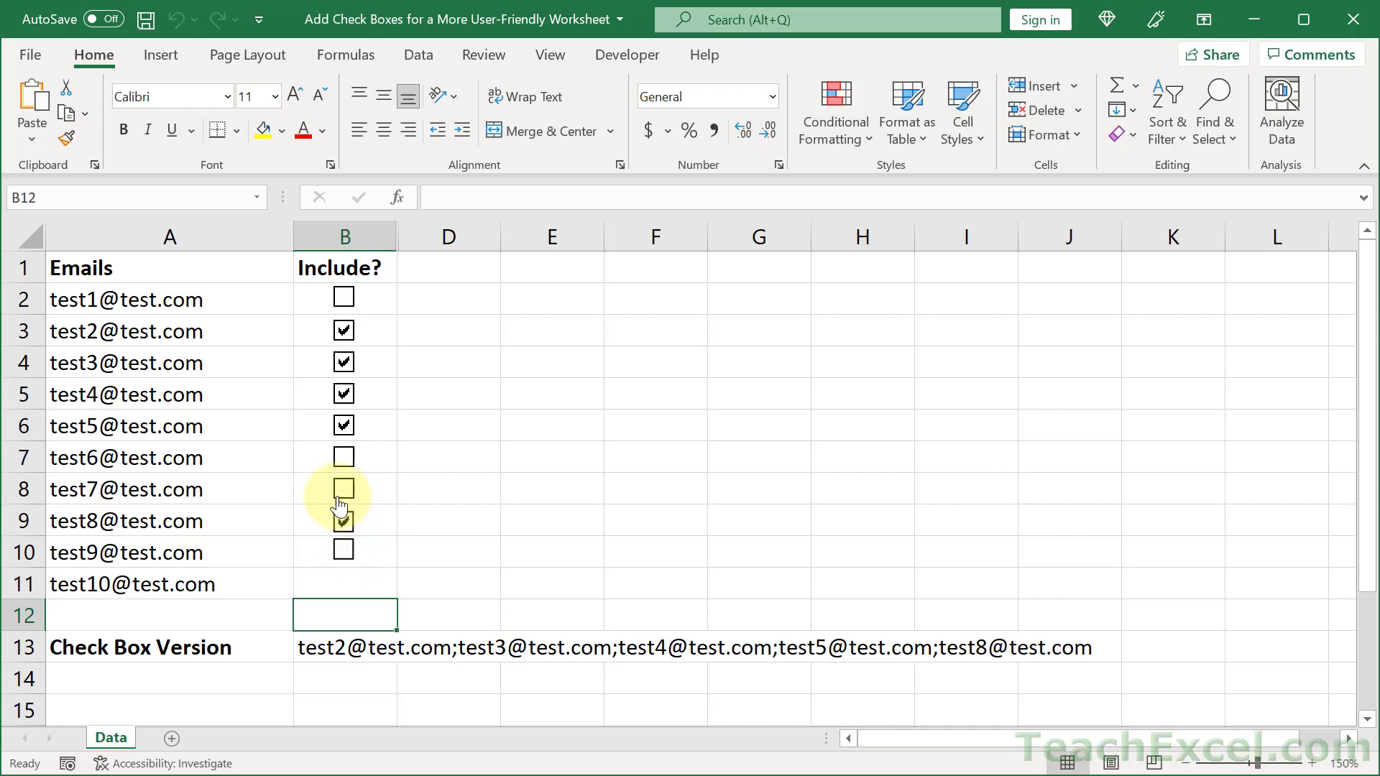
left_click(344, 489)
left_click(342, 457)
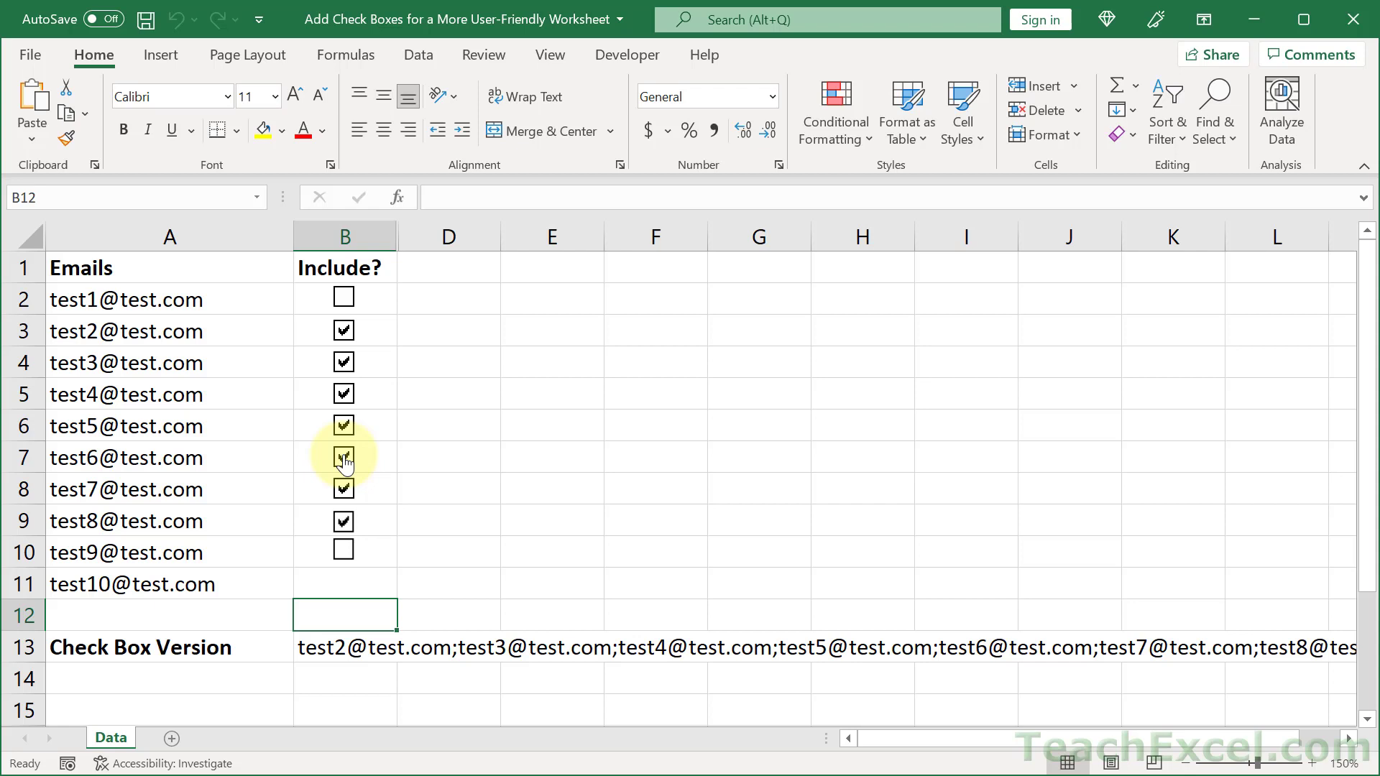
Step: Untick the check boxes in B7, B6 and B5 to remove their addresses from the joined list
left_click(345, 458)
left_click(345, 426)
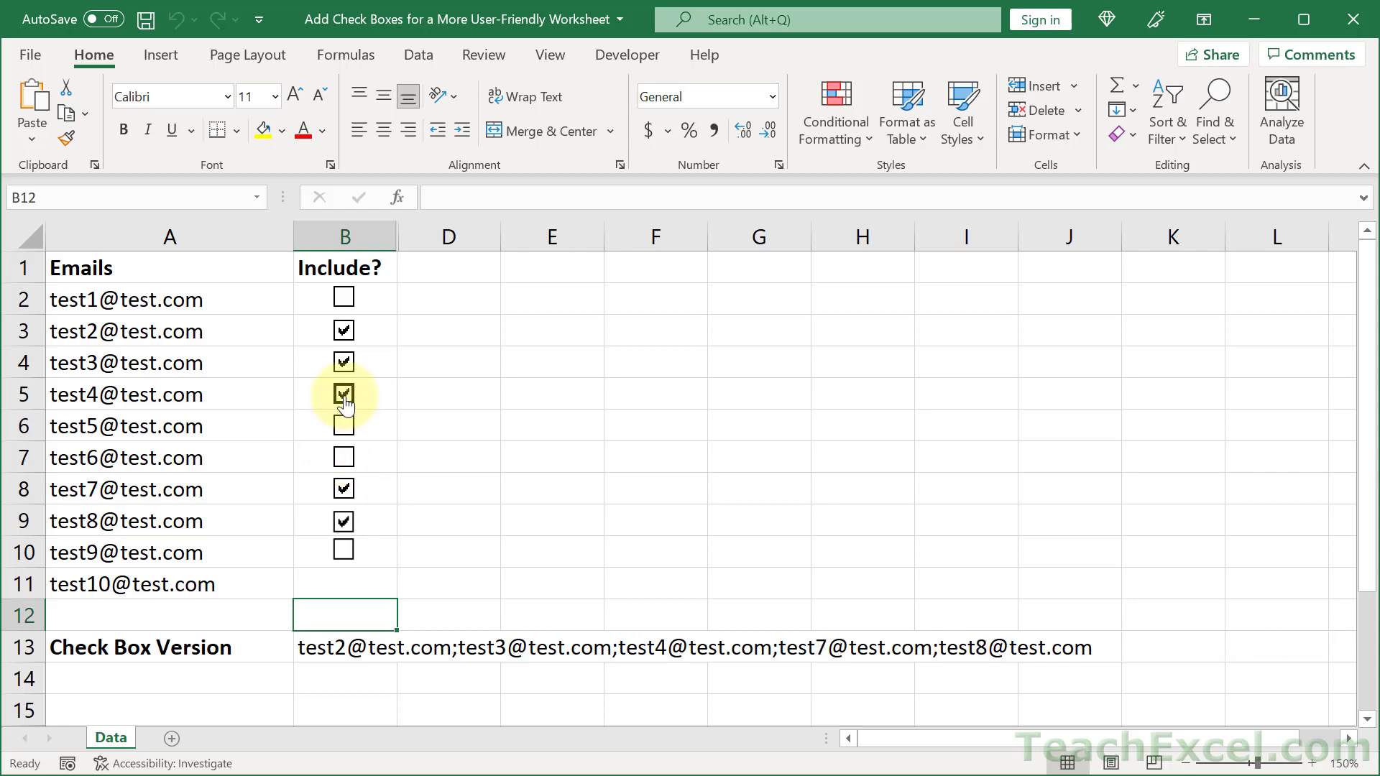
left_click(344, 394)
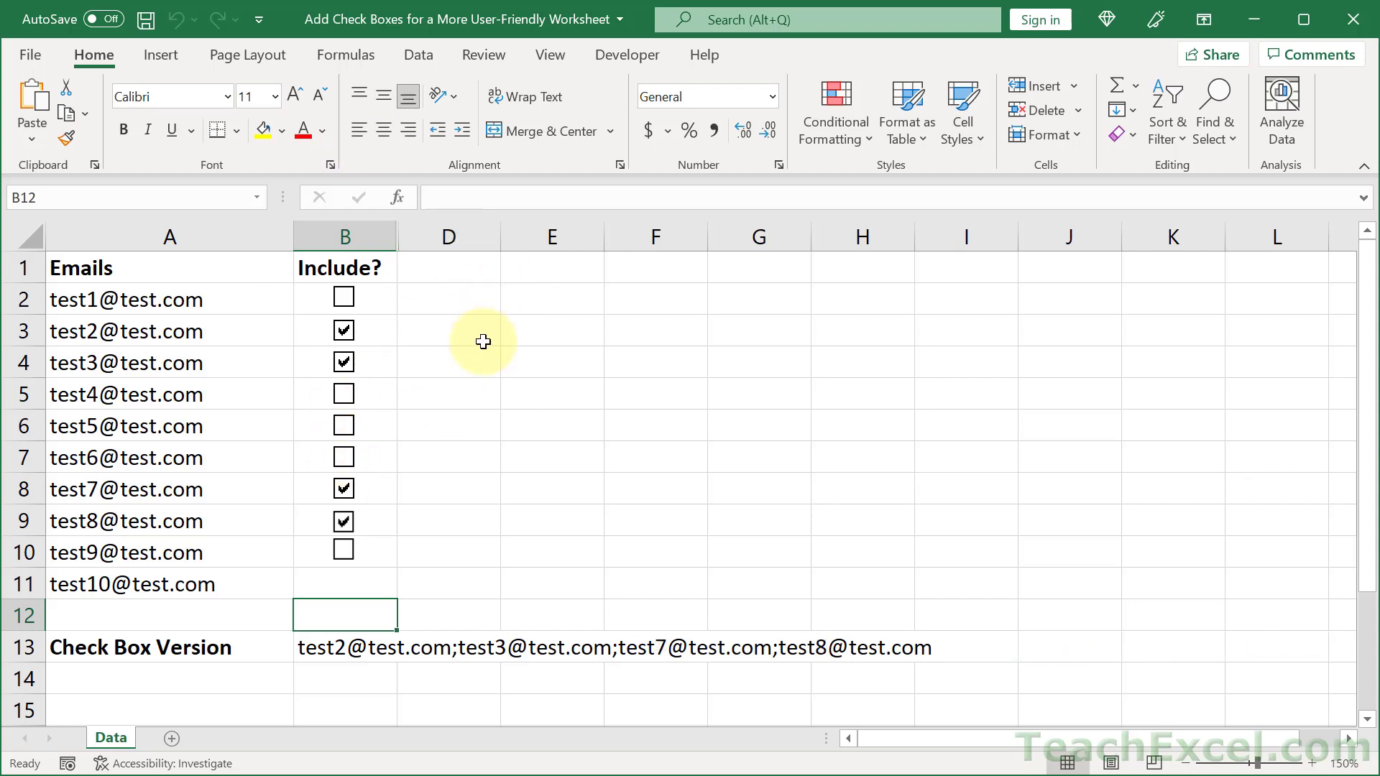